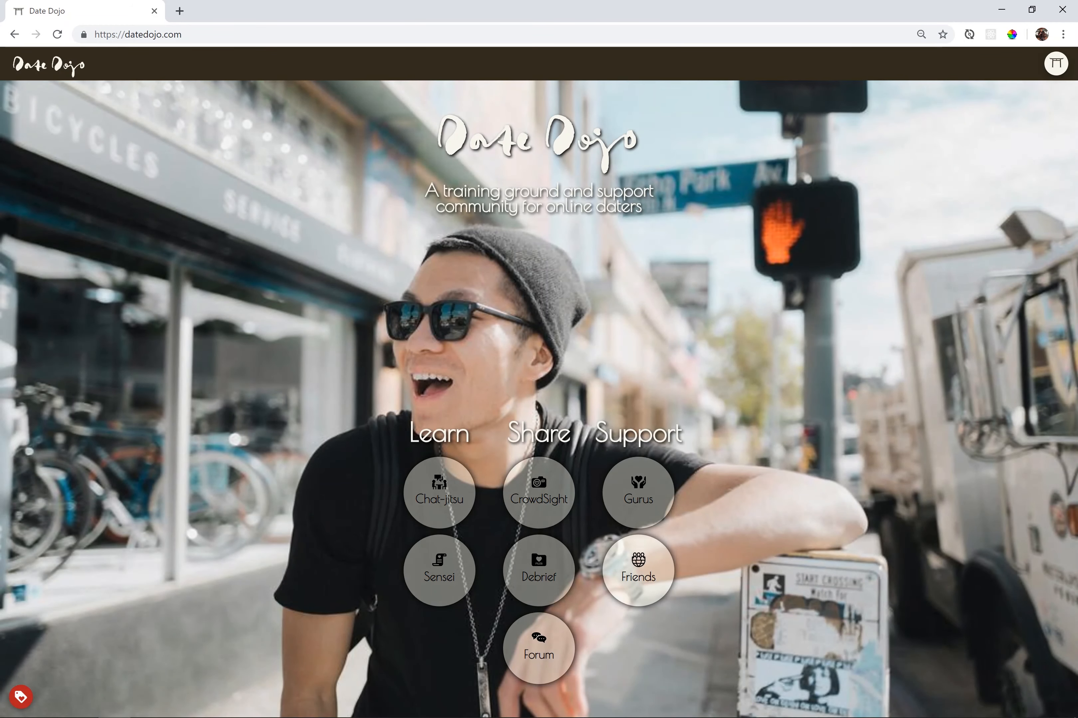
Step: Go to the CrowdSight upload page and load the modern-guy-haircuts photo from the PicVote folder
{"action": "left_click", "coordinate": [569, 491]}
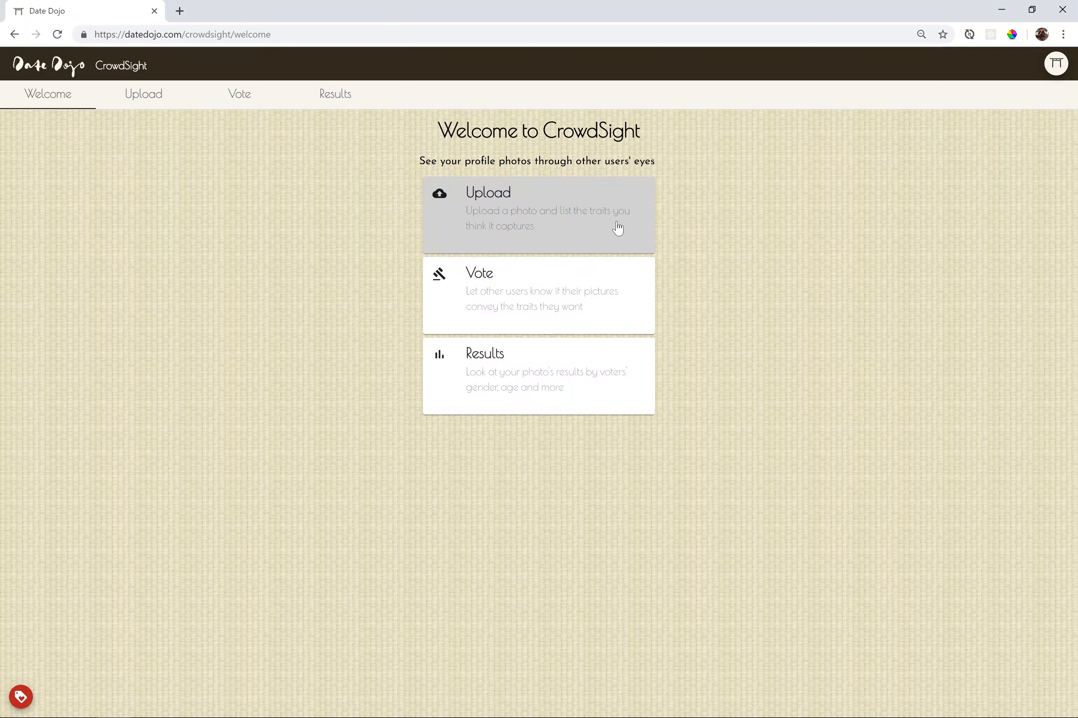
{"action": "left_click", "coordinate": [618, 228]}
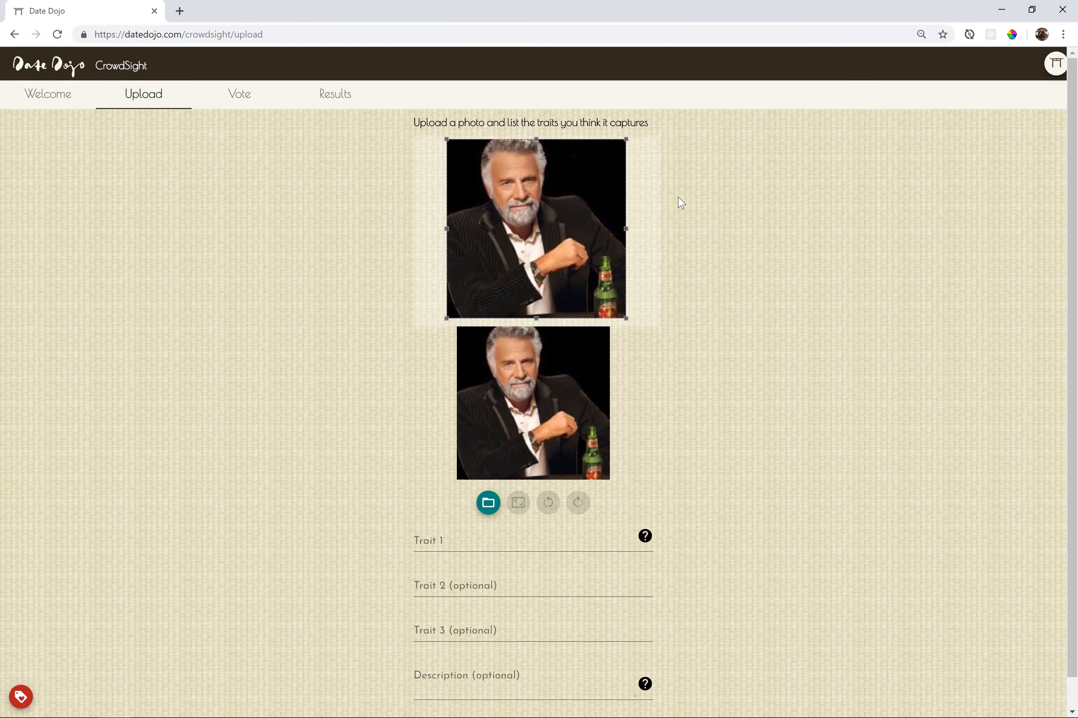
{"action": "left_click", "coordinate": [592, 375]}
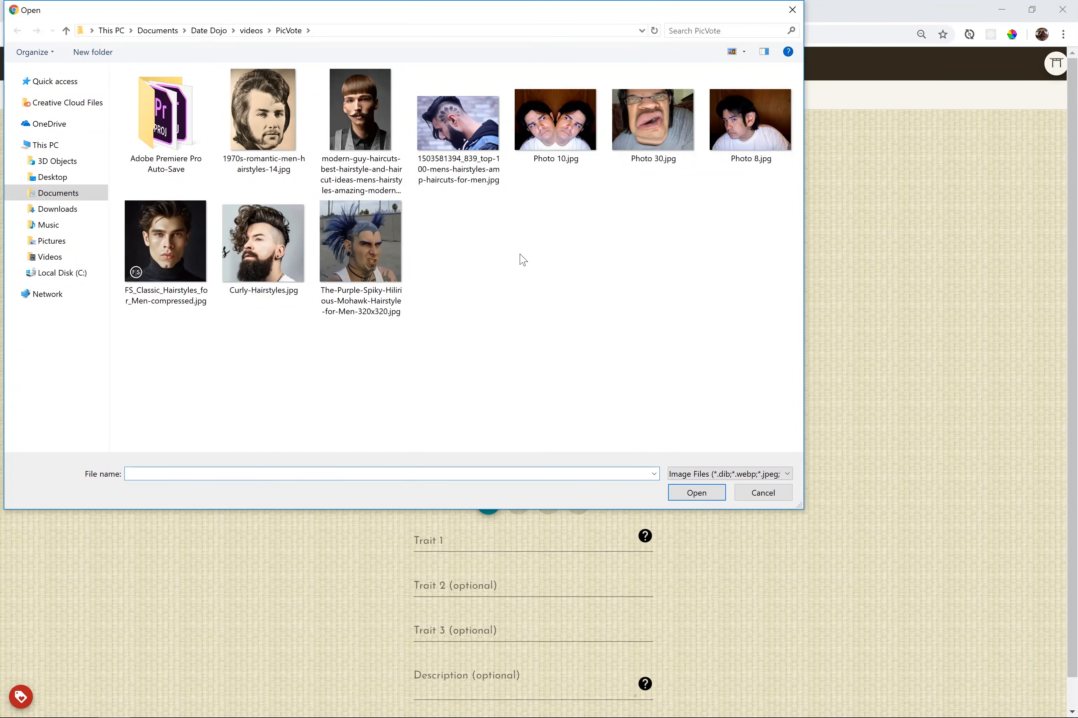
{"action": "left_click", "coordinate": [369, 122]}
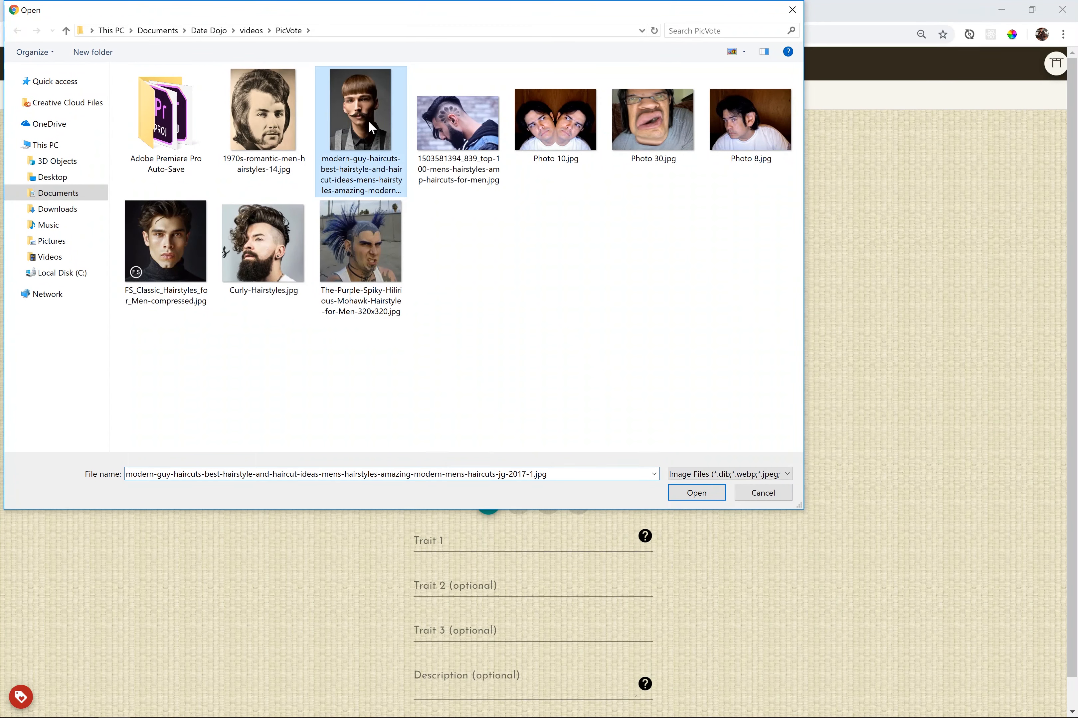
{"action": "left_click", "coordinate": [694, 492]}
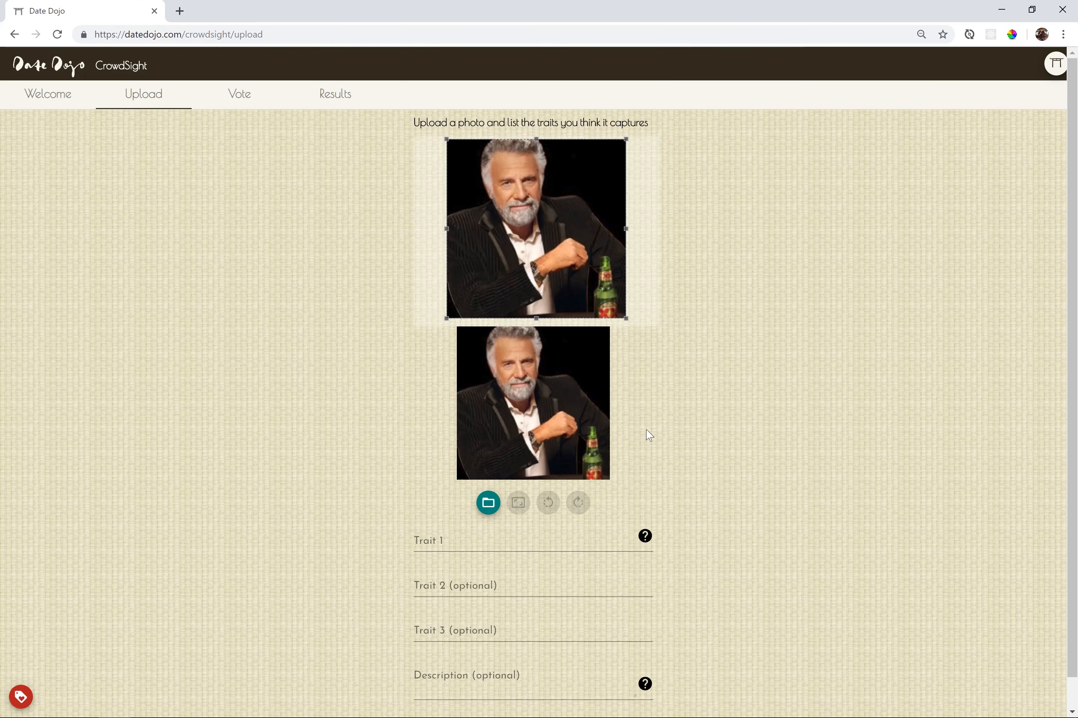
Step: Tighten the square crop around the mustached man's head, keeping all of his hair inside the frame
{"action": "mouse_move", "coordinate": [566, 306]}
{"action": "left_mouse_down"}
{"action": "mouse_move", "coordinate": [558, 272]}
{"action": "mouse_move", "coordinate": [568, 291]}
{"action": "left_mouse_up"}
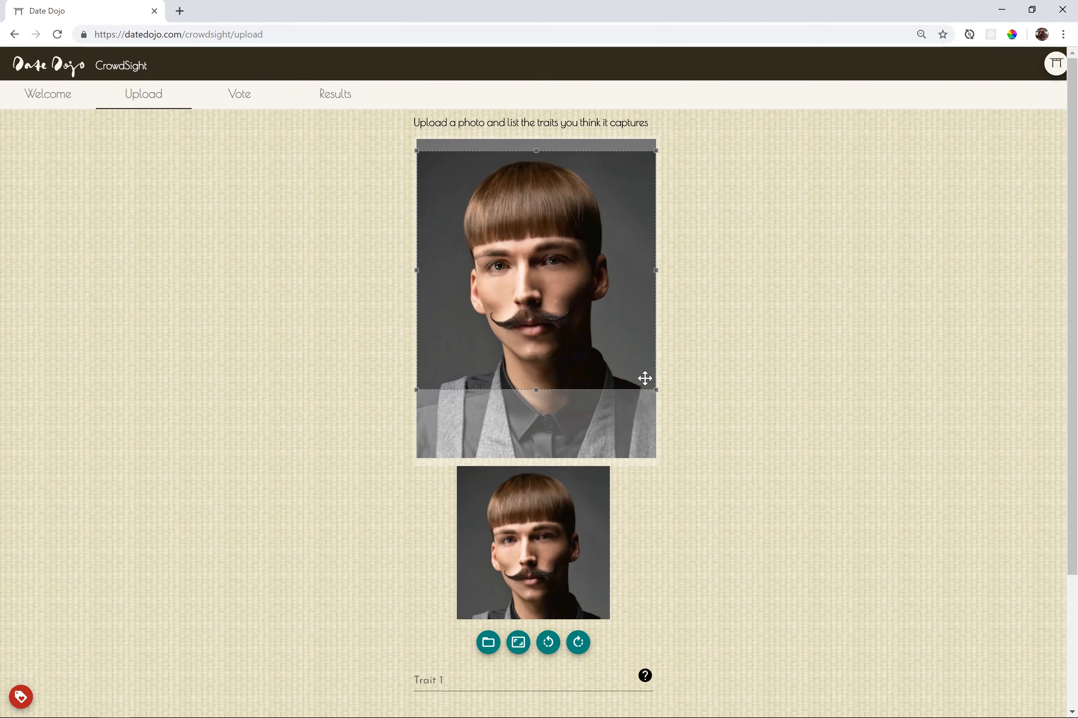
{"action": "left_click_drag", "start_coordinate": [656, 390], "coordinate": [610, 352]}
{"action": "left_click_drag", "start_coordinate": [554, 296], "coordinate": [613, 348]}
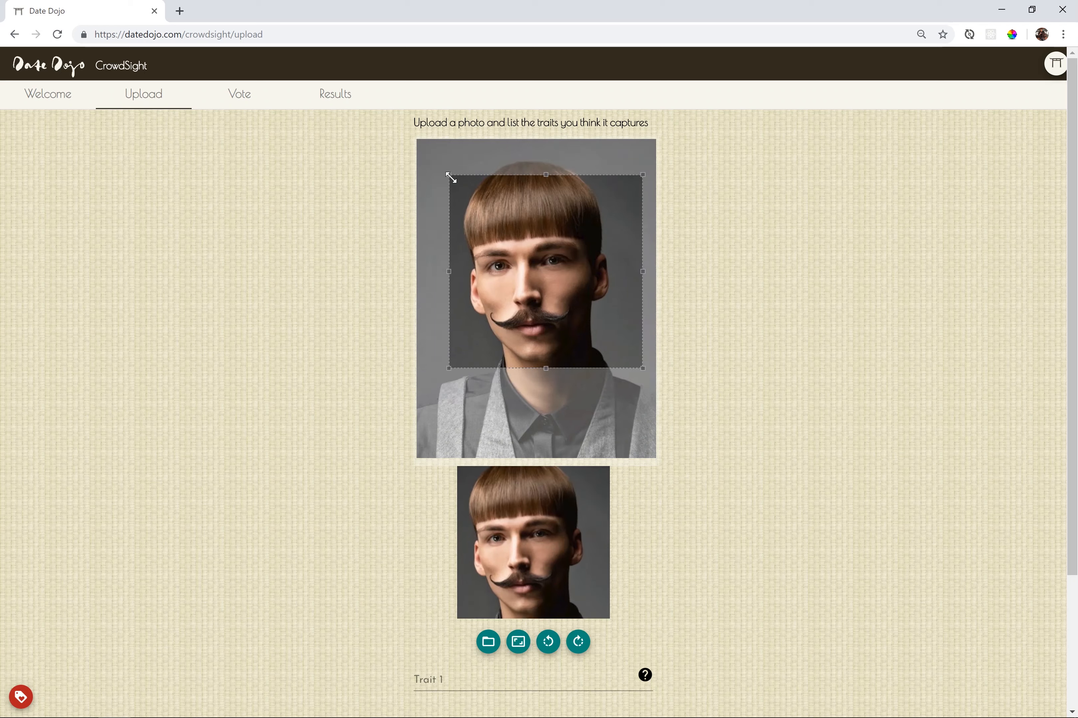
{"action": "left_click_drag", "start_coordinate": [442, 168], "coordinate": [433, 153]}
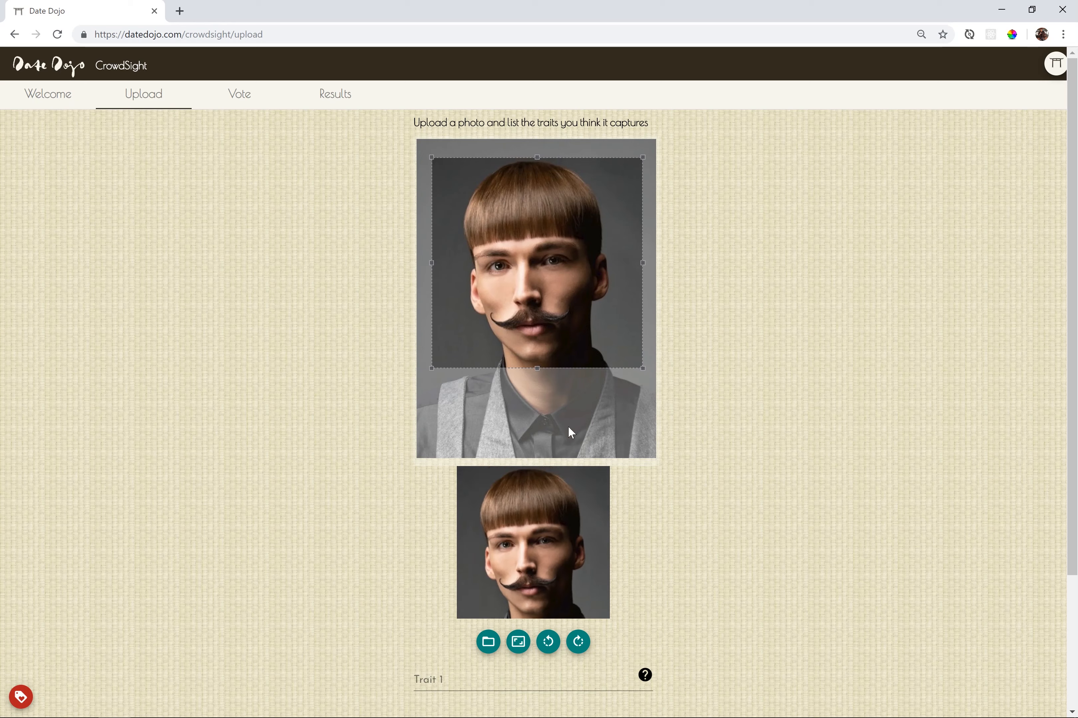
Step: Switch the crop to the Free aspect ratio and extend it downward to include the man's vest and collar
{"action": "left_click", "coordinate": [518, 642]}
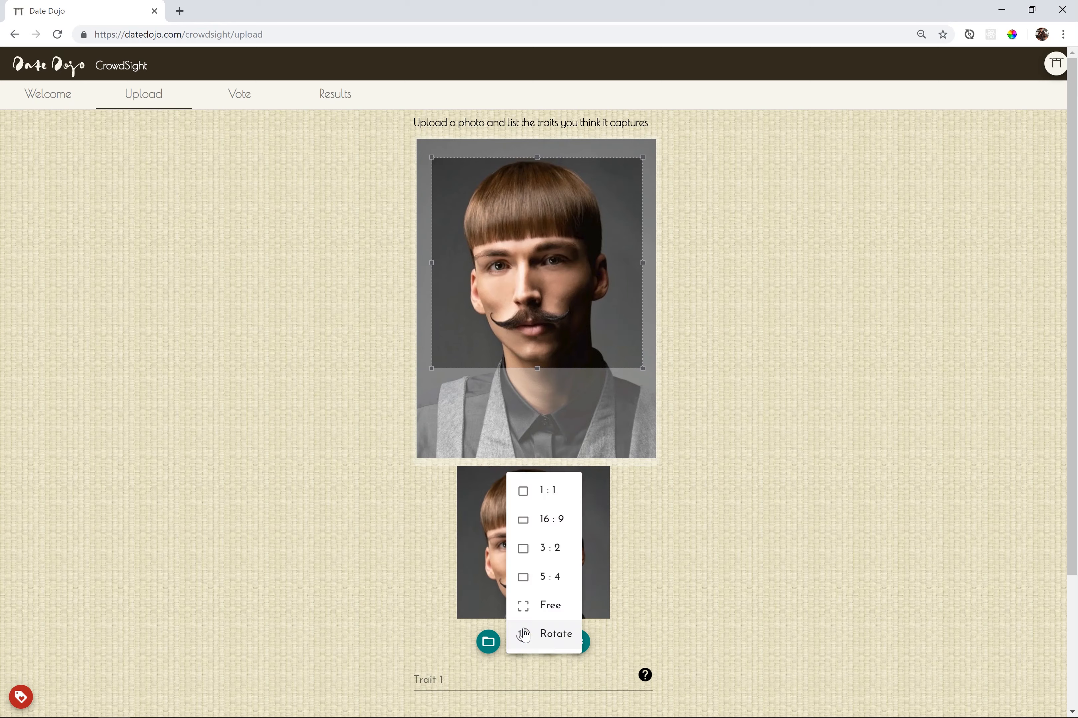
{"action": "left_click", "coordinate": [548, 607]}
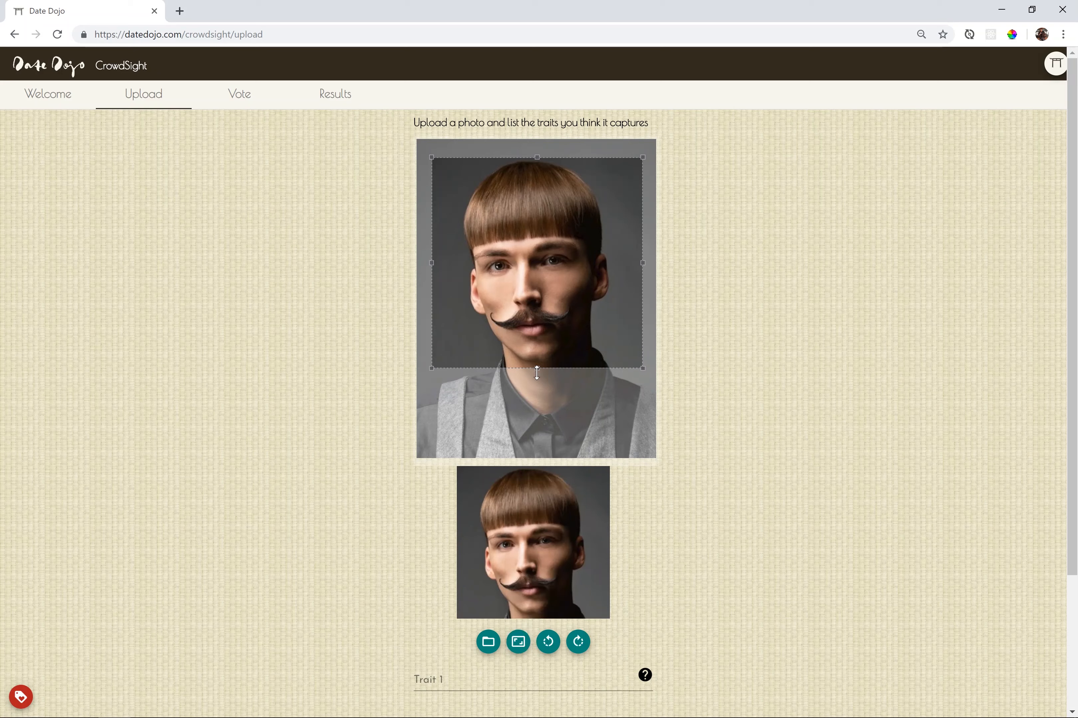
{"action": "left_click_drag", "start_coordinate": [537, 373], "coordinate": [532, 453]}
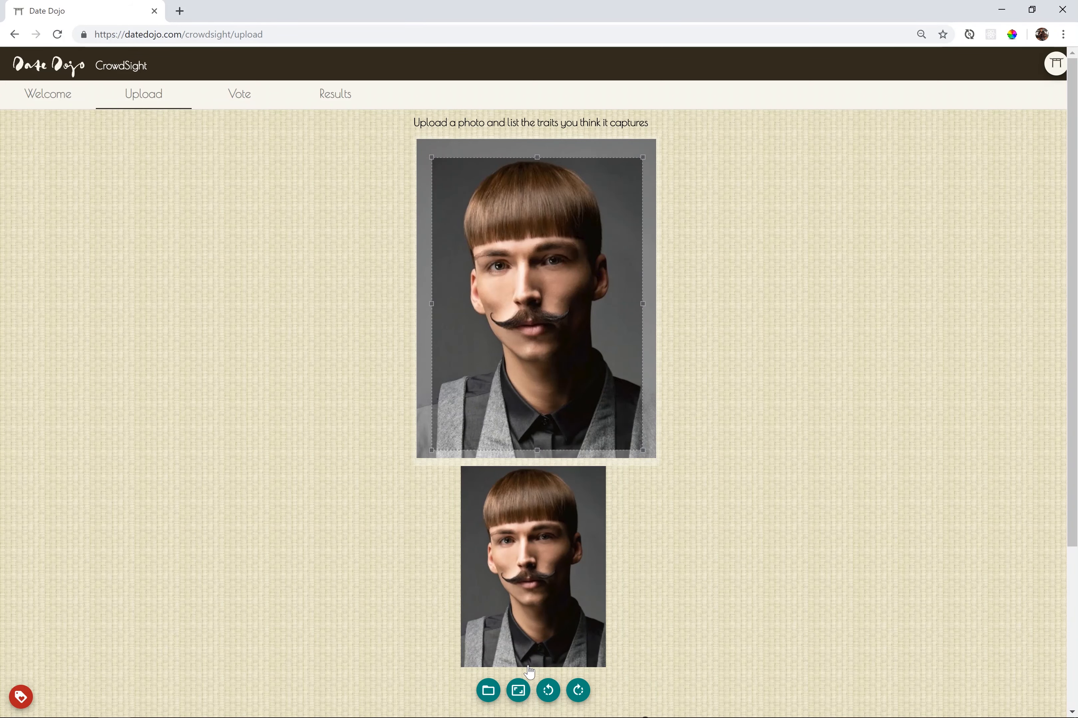
Step: Describe the photo with the traits Hip and Clean cut plus a third trait, and submit the upload form
{"action": "scroll", "coordinate": [638, 598], "scroll_direction": "down", "scroll_amount": 5}
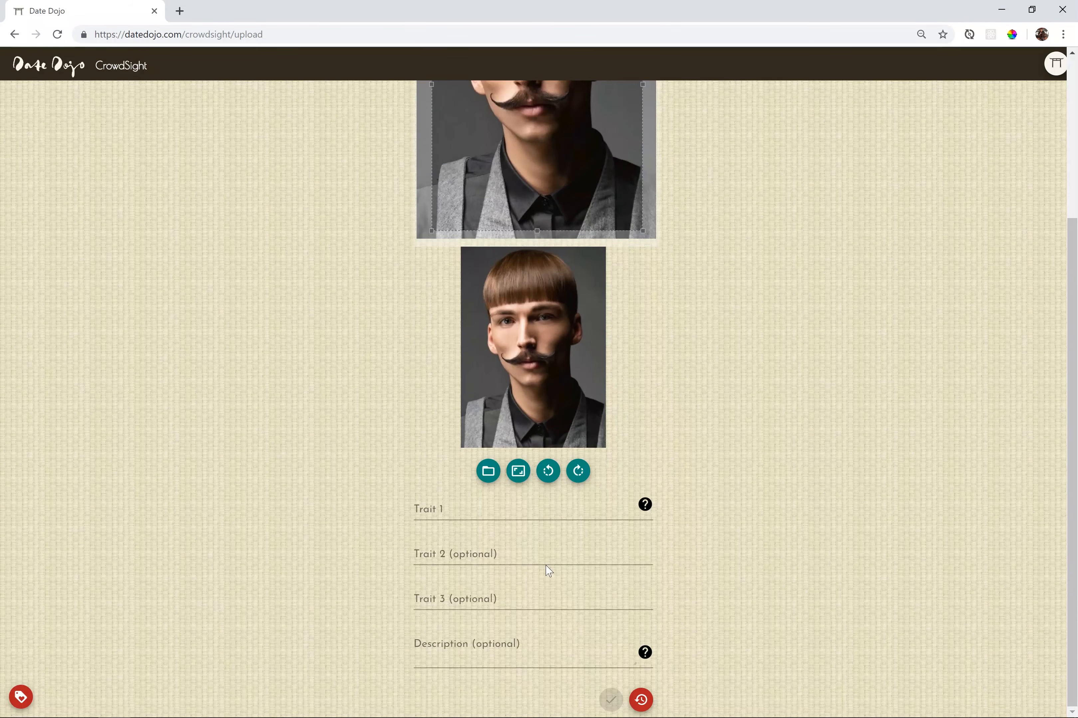
{"action": "left_click", "coordinate": [469, 522]}
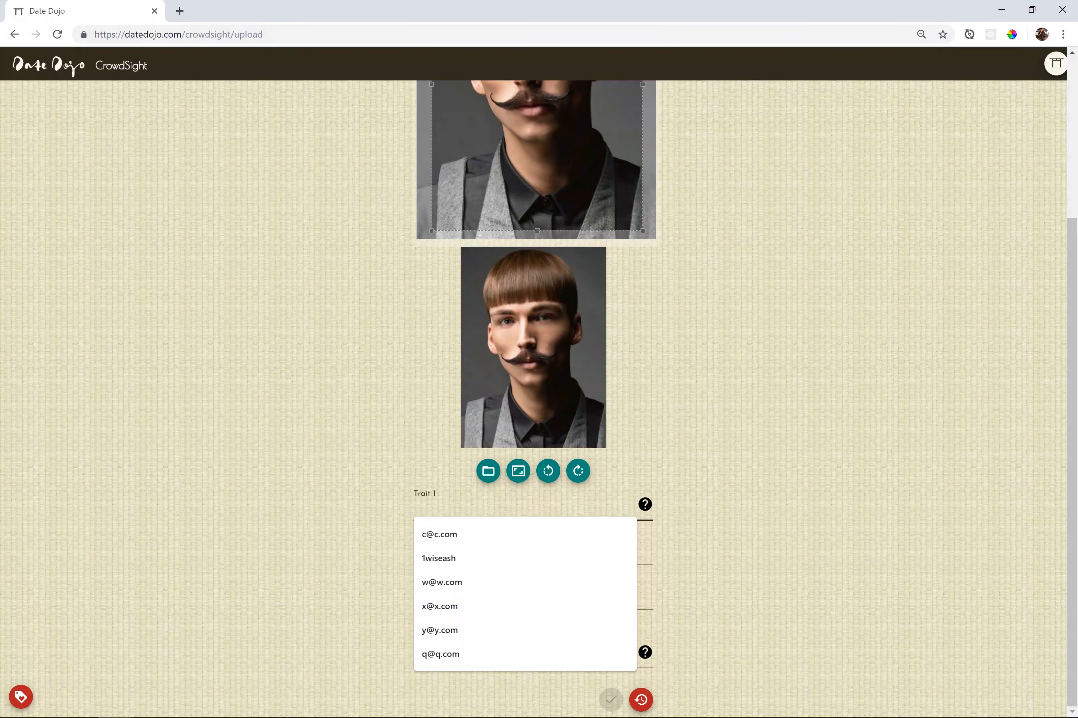
{"action": "type", "text": "Hip"}
{"action": "left_click", "coordinate": [463, 555]}
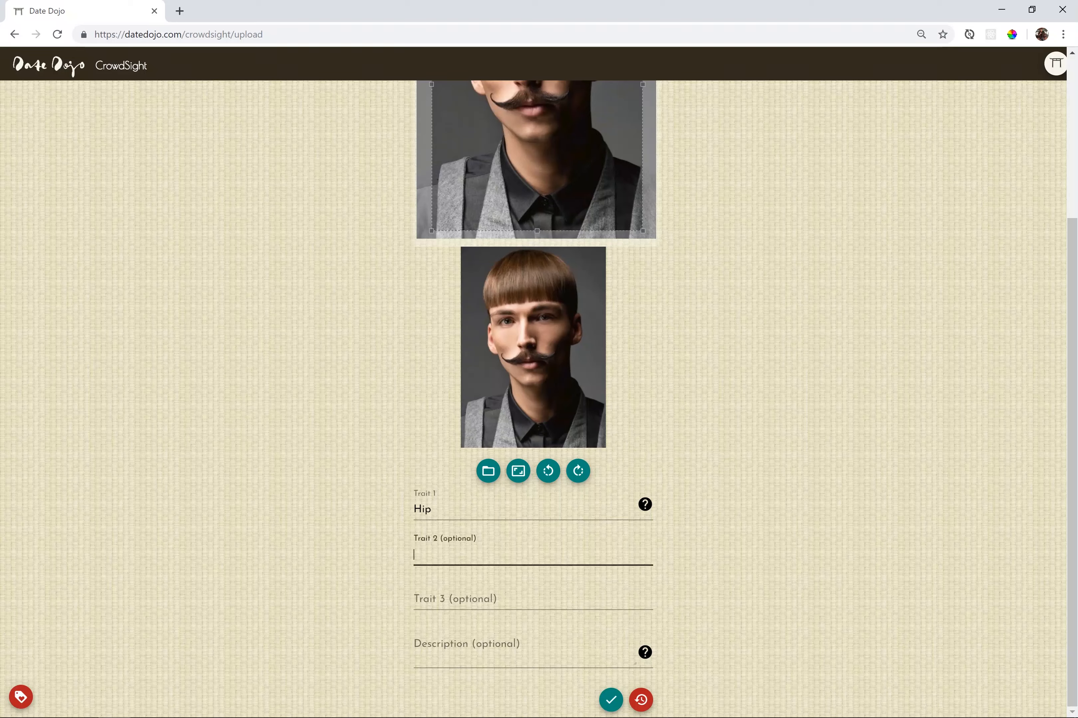
{"action": "type", "text": "Clean cut"}
{"action": "left_click", "coordinate": [417, 600]}
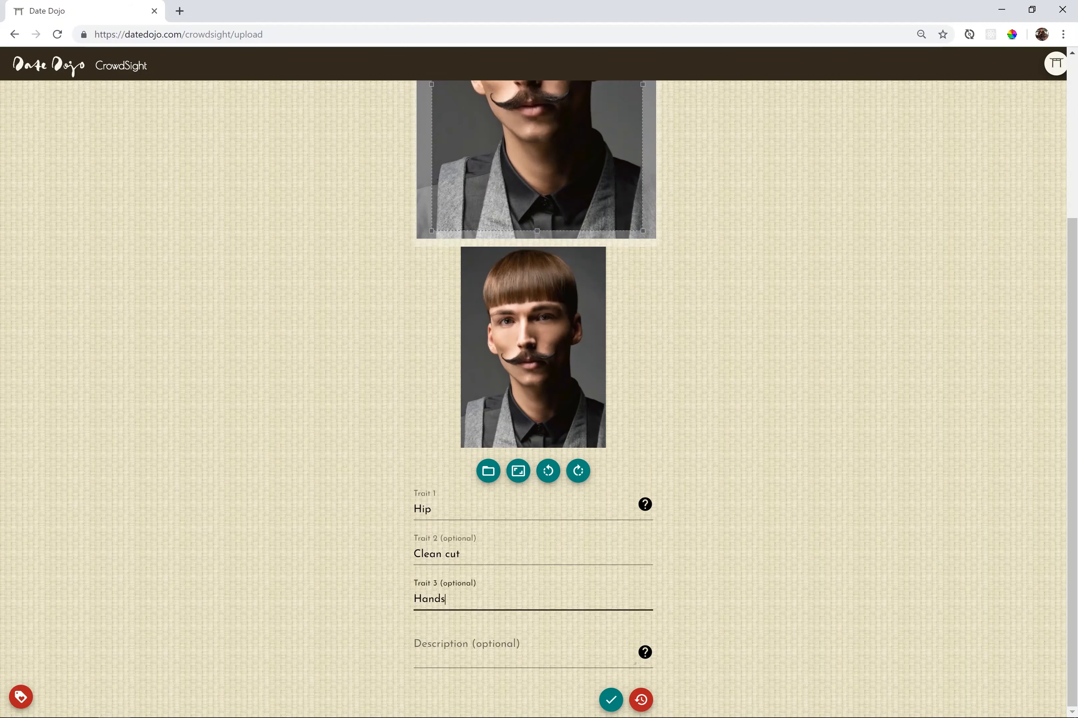
{"action": "key", "text": "Return"}
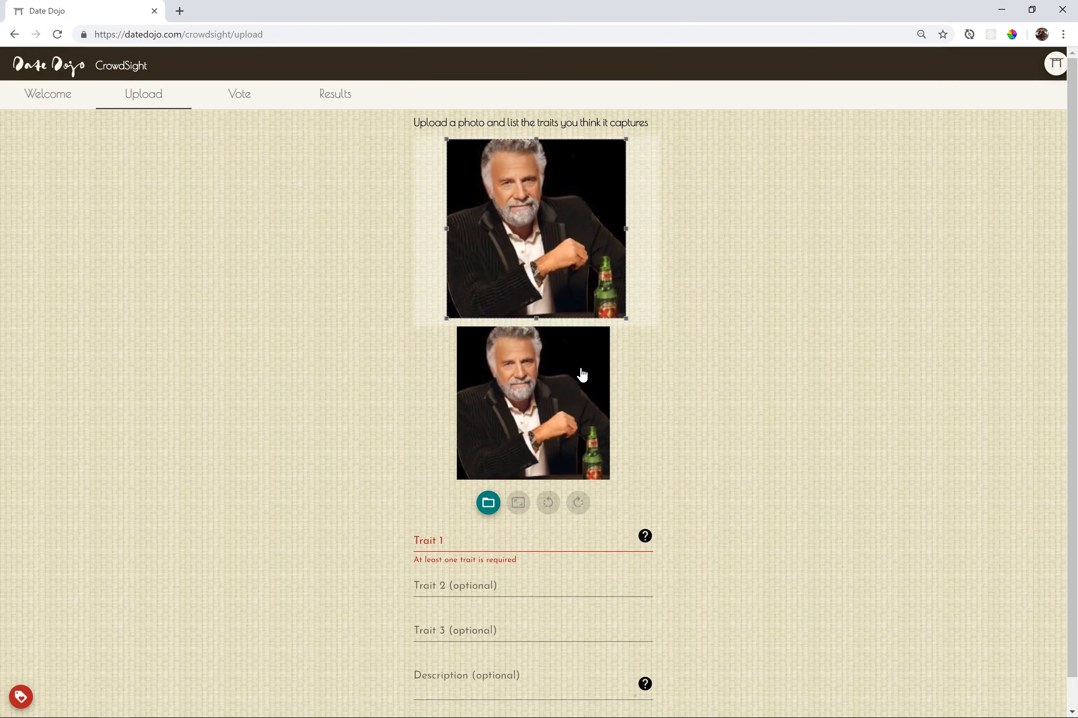
Step: Load Photo 8.jpg from the PicVote folder as the next photo to upload
{"action": "left_click", "coordinate": [582, 375]}
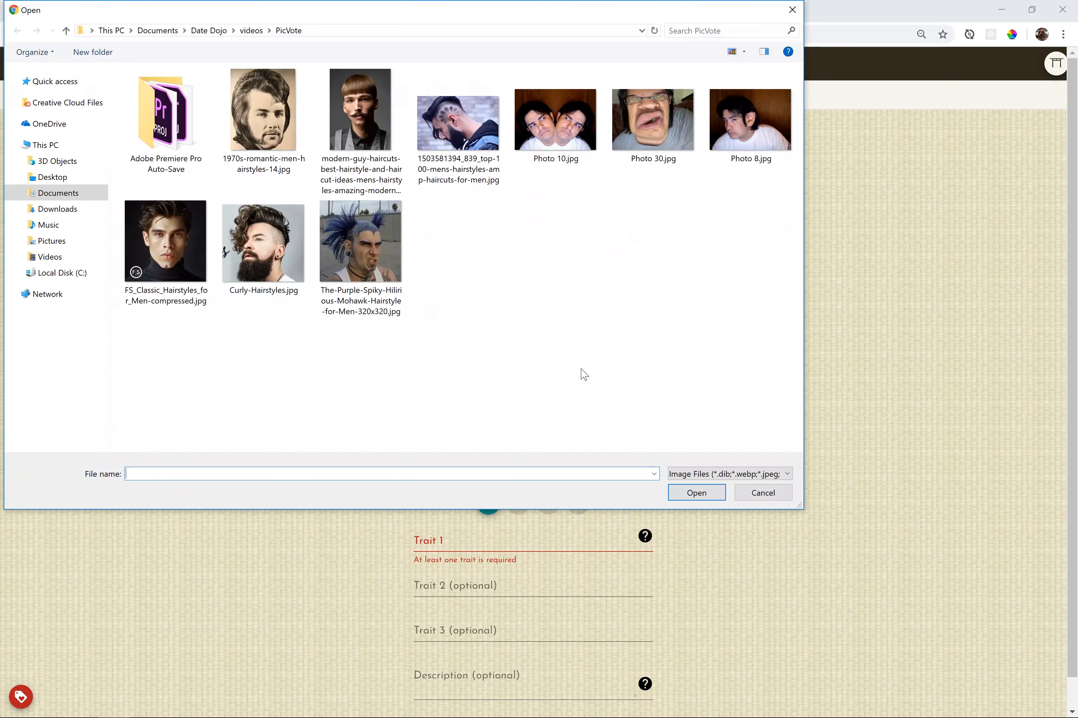
{"action": "left_click", "coordinate": [756, 142]}
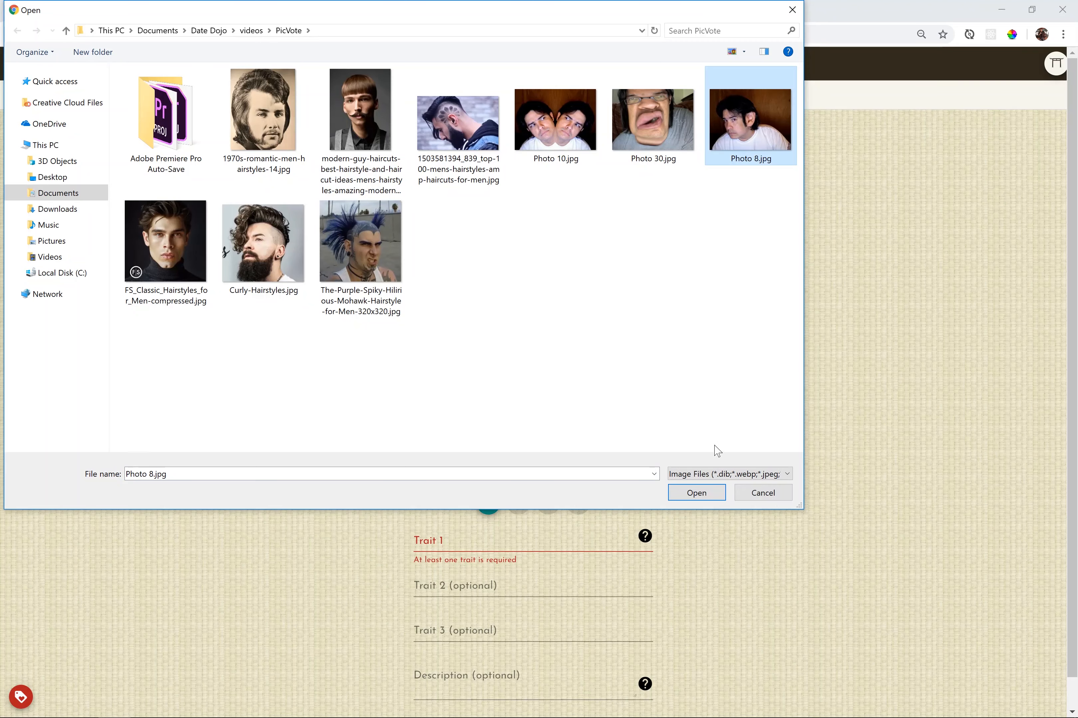
{"action": "left_click", "coordinate": [714, 493]}
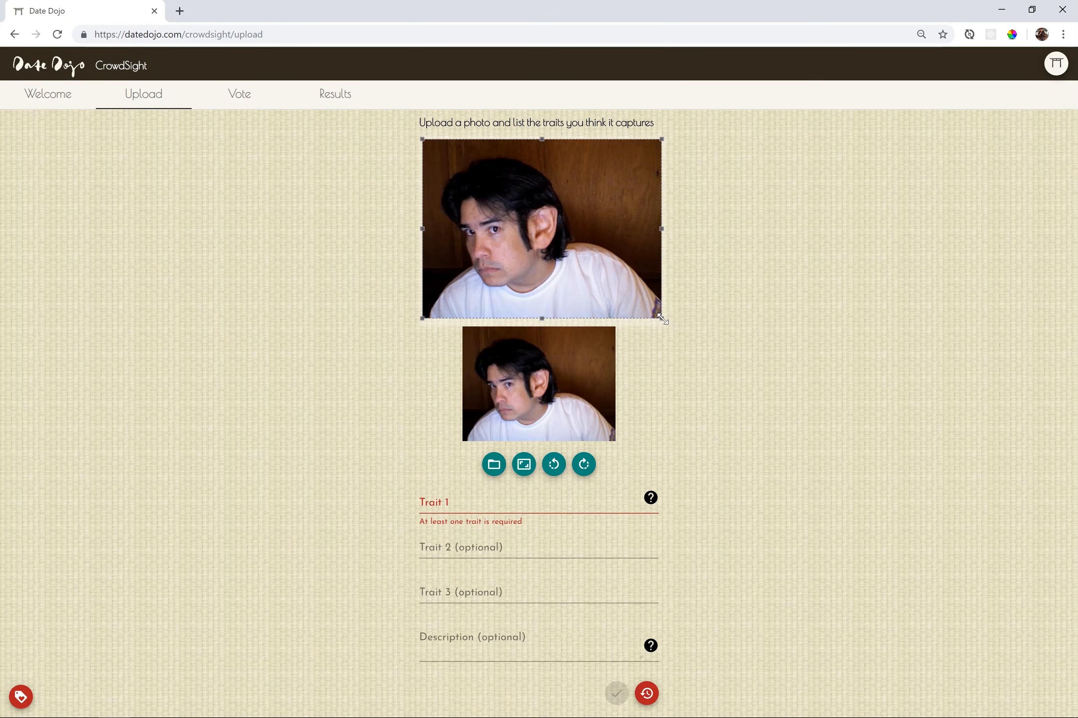
Step: Crop Photo 8 around the man's head and ear, trimming the empty wall and most of the shirt
{"action": "left_click_drag", "start_coordinate": [662, 319], "coordinate": [620, 289]}
{"action": "left_click_drag", "start_coordinate": [557, 259], "coordinate": [575, 272]}
{"action": "left_click_drag", "start_coordinate": [639, 306], "coordinate": [599, 288]}
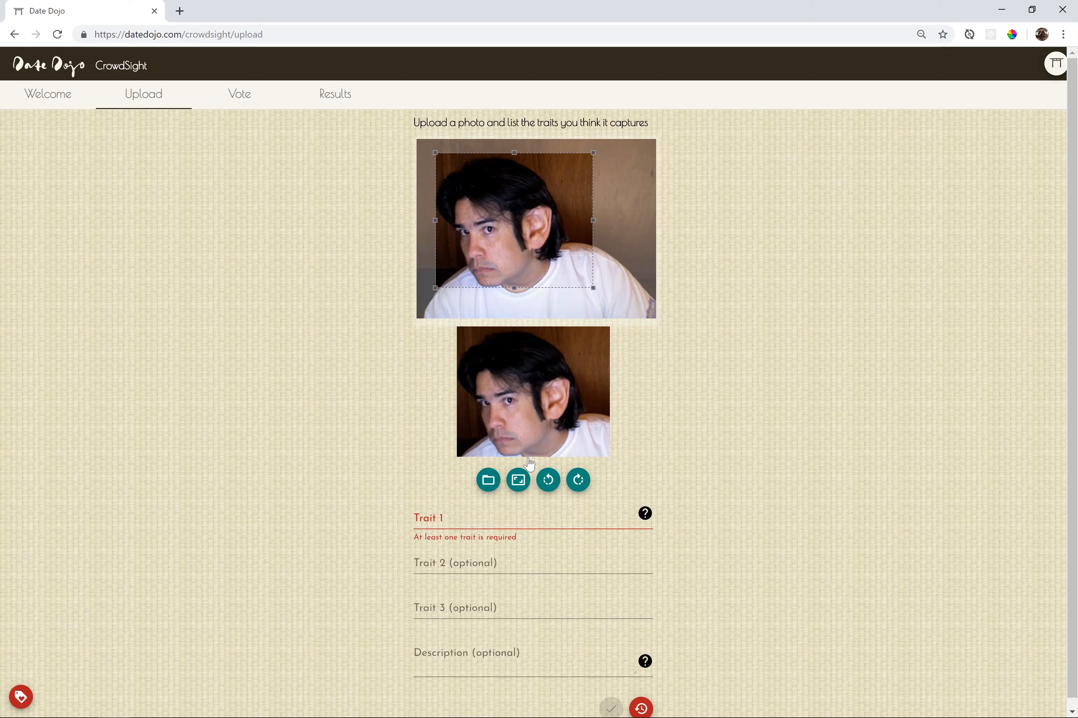
{"action": "left_click", "coordinate": [518, 481]}
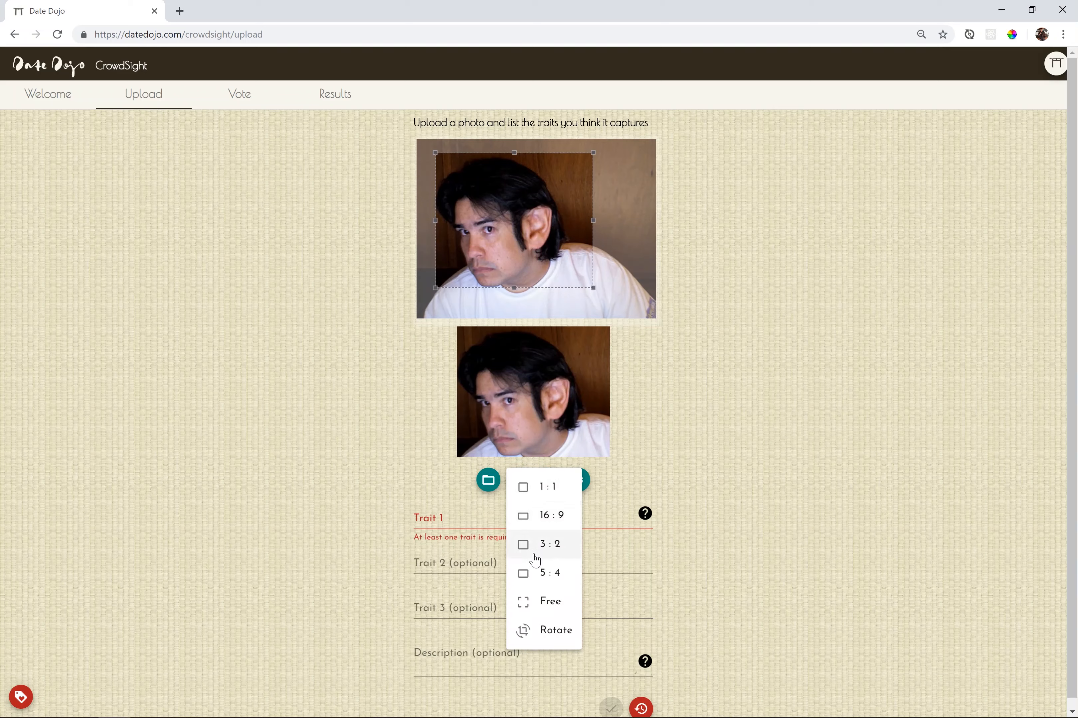
{"action": "left_click", "coordinate": [540, 487]}
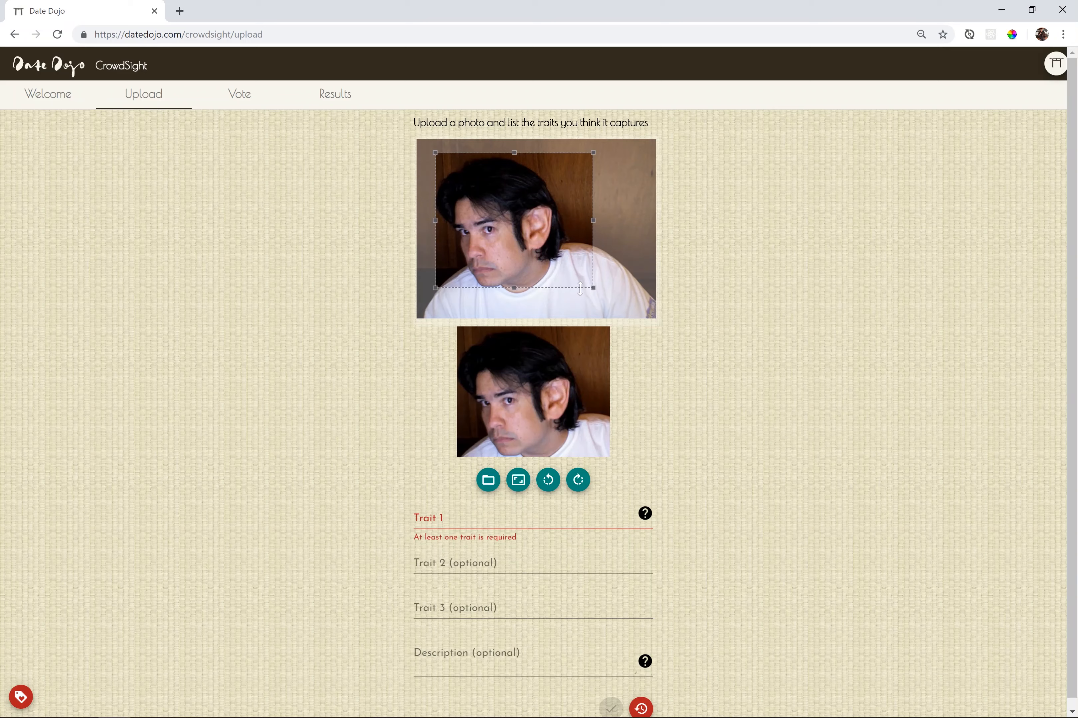
{"action": "left_click_drag", "start_coordinate": [562, 272], "coordinate": [554, 277]}
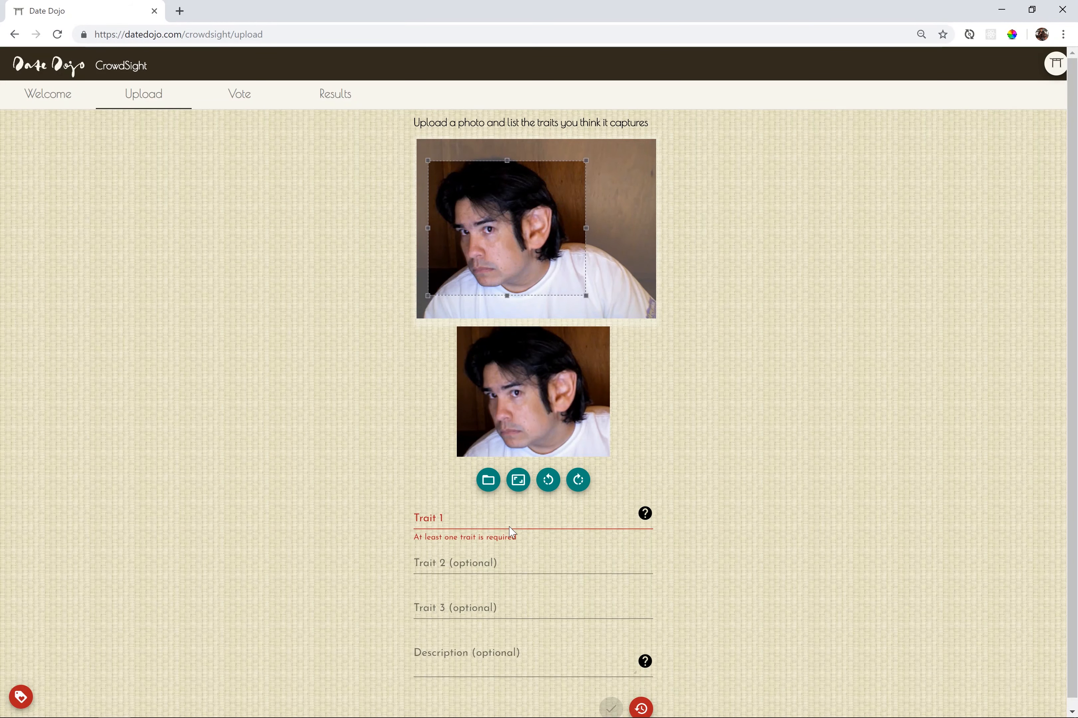
Step: Set Trait 1 to Good listener and Trait 2 to Good sense of humor, and submit the upload form
{"action": "left_click", "coordinate": [587, 518]}
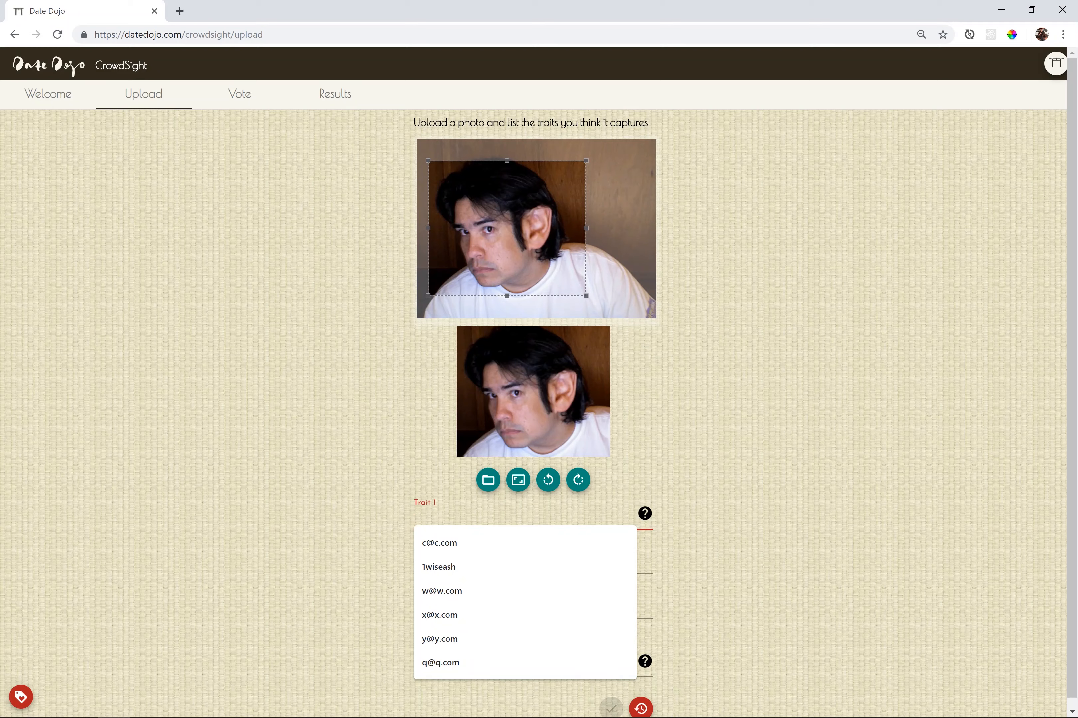
{"action": "type", "text": "I"}
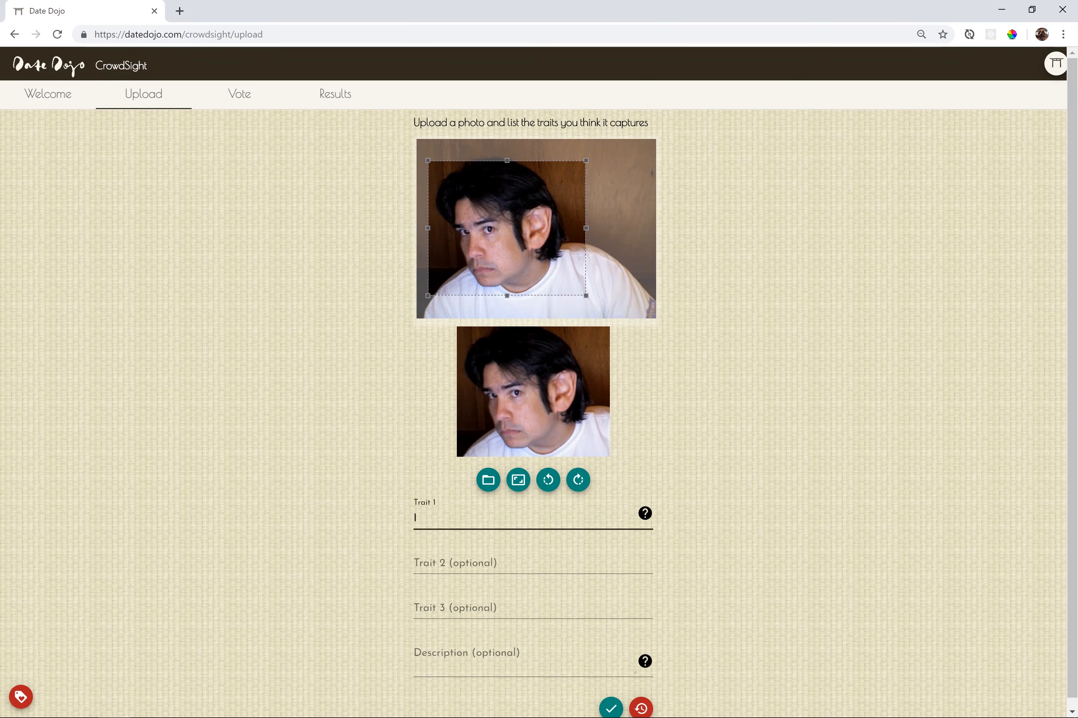
{"action": "key", "text": "BackSpace"}
{"action": "type", "text": "Good listener"}
{"action": "left_click", "coordinate": [414, 563]}
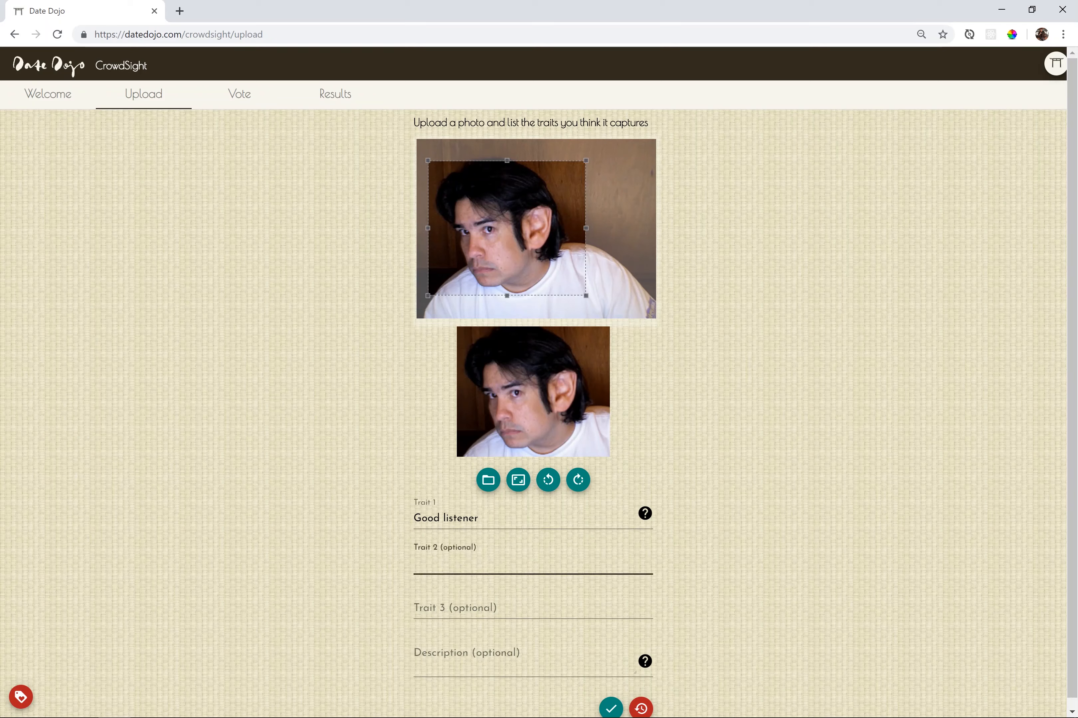
{"action": "type", "text": "S"}
{"action": "key", "text": "BackSpace"}
{"action": "type", "text": "G"}
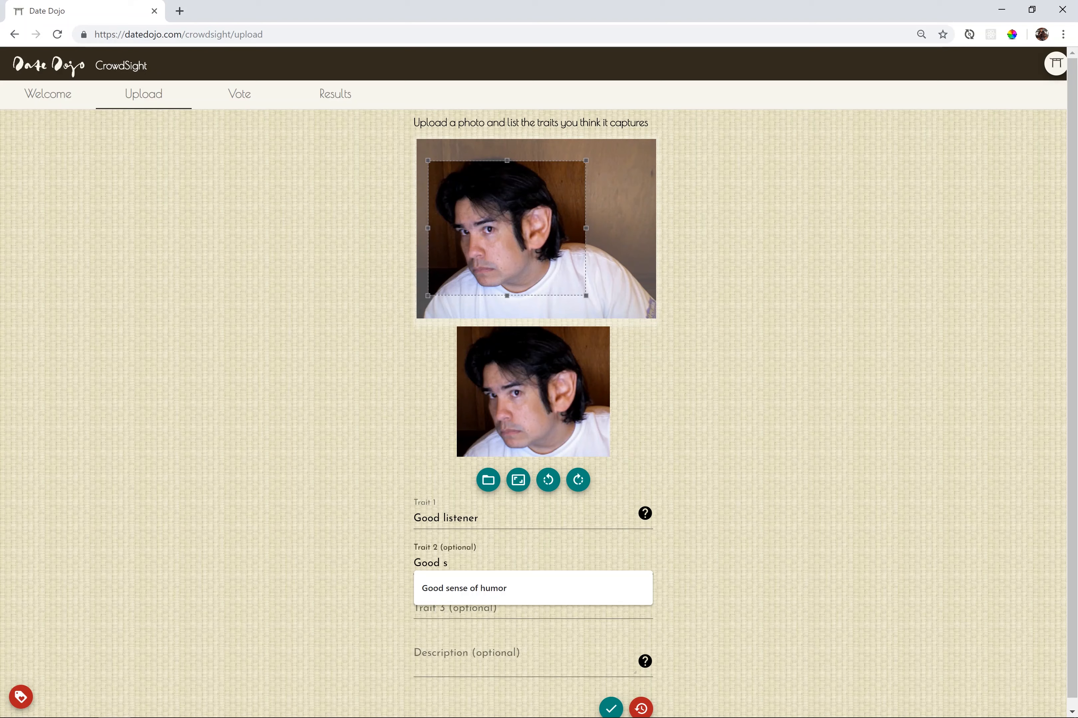
{"action": "type", "text": "ood s"}
{"action": "key", "text": "Down"}
{"action": "key", "text": "Return"}
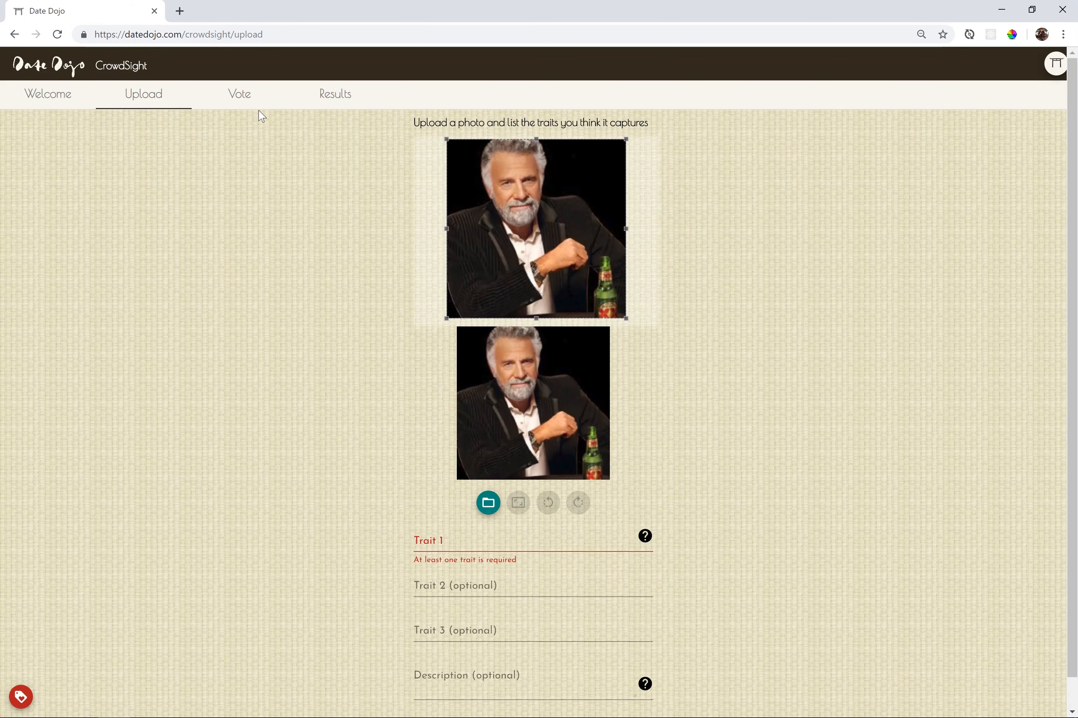
Step: Go to the CrowdSight voting page to rate another user's photo
{"action": "left_click", "coordinate": [238, 103]}
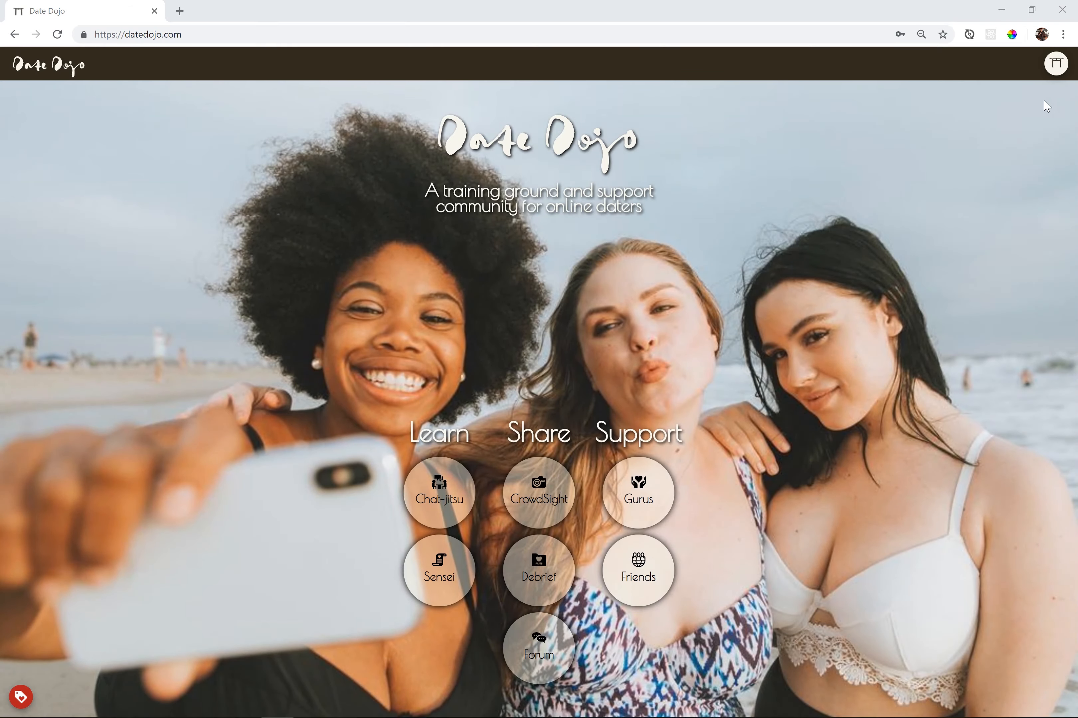
{"action": "left_click", "coordinate": [1055, 69]}
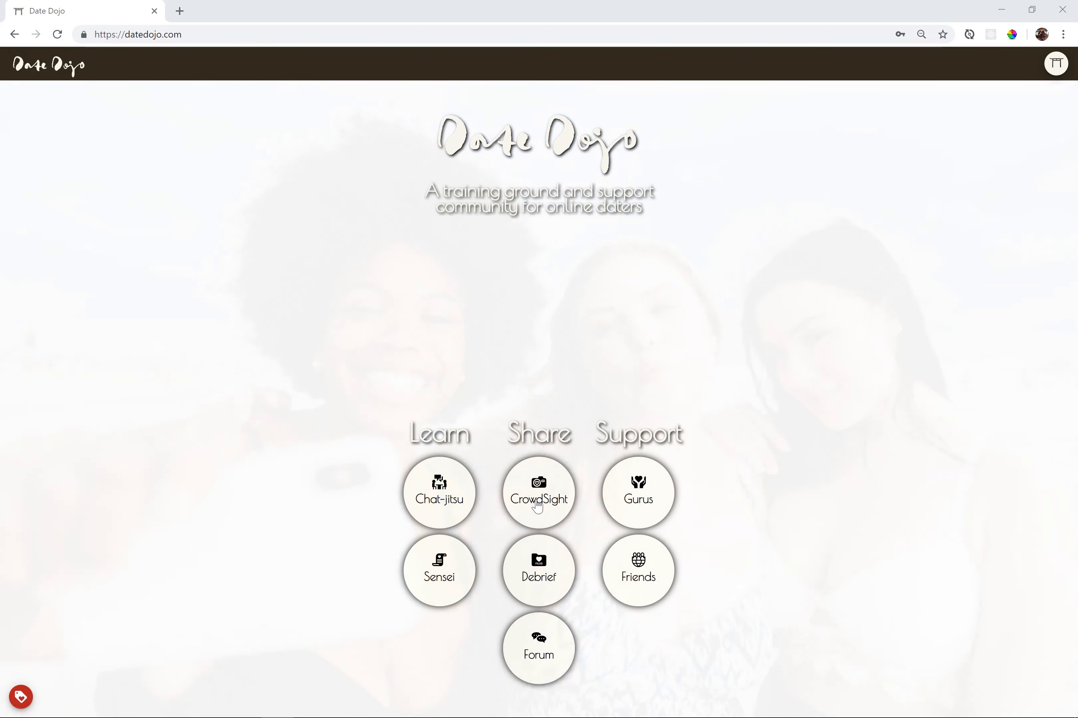
{"action": "left_click", "coordinate": [550, 499]}
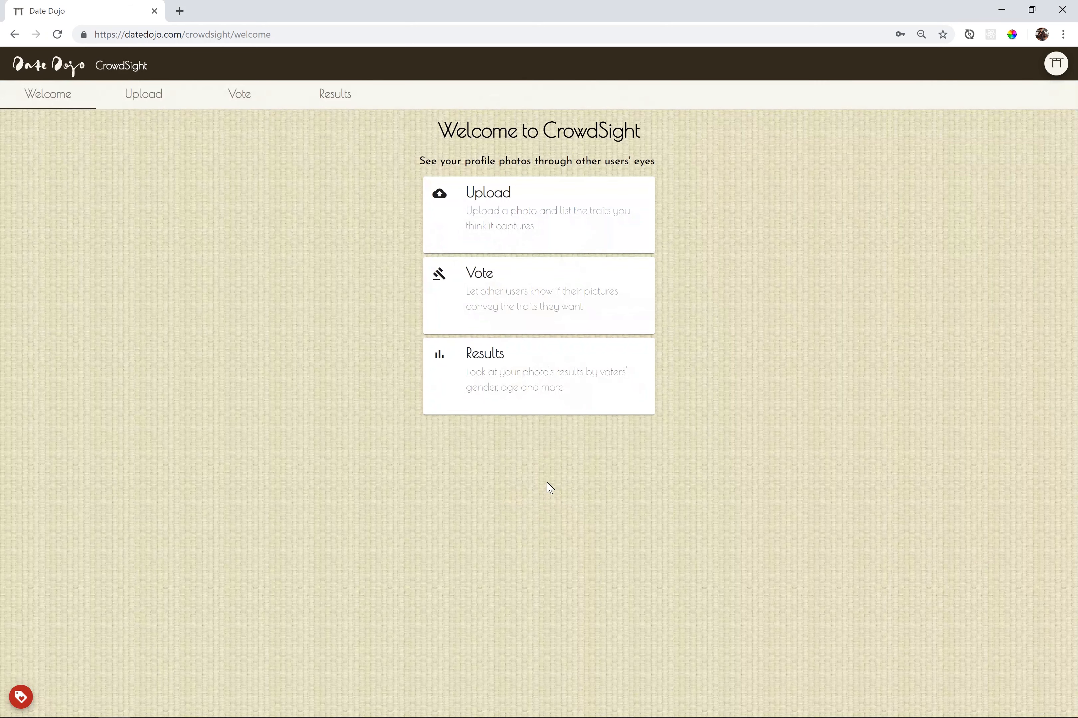
{"action": "left_click", "coordinate": [534, 318]}
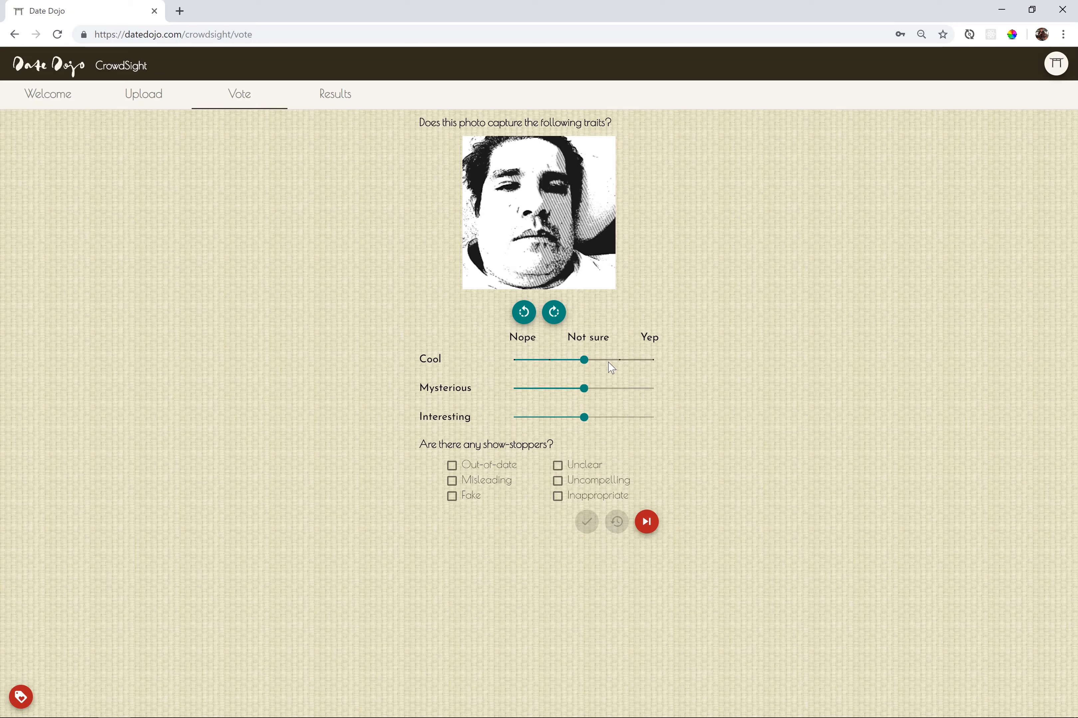
Step: Rate Cool as Nope, Mysterious and Interesting midway between Nope and Not sure, and flag the photo as Unclear and Uncompelling
{"action": "left_click", "coordinate": [517, 364]}
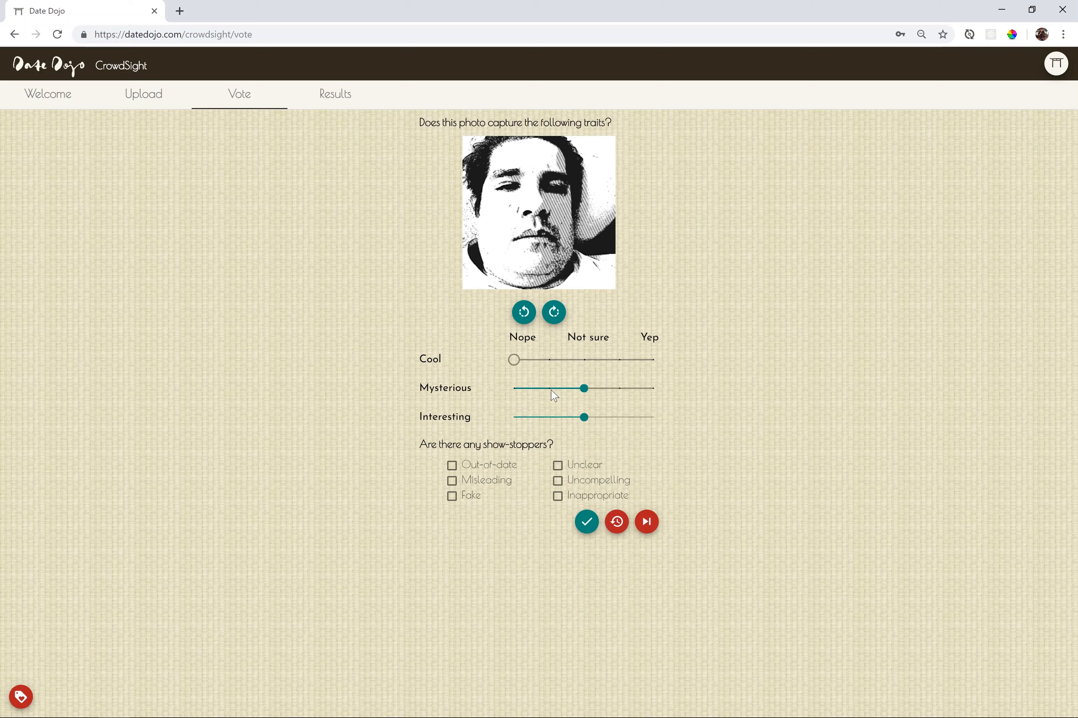
{"action": "left_click", "coordinate": [550, 390]}
{"action": "left_click", "coordinate": [549, 419]}
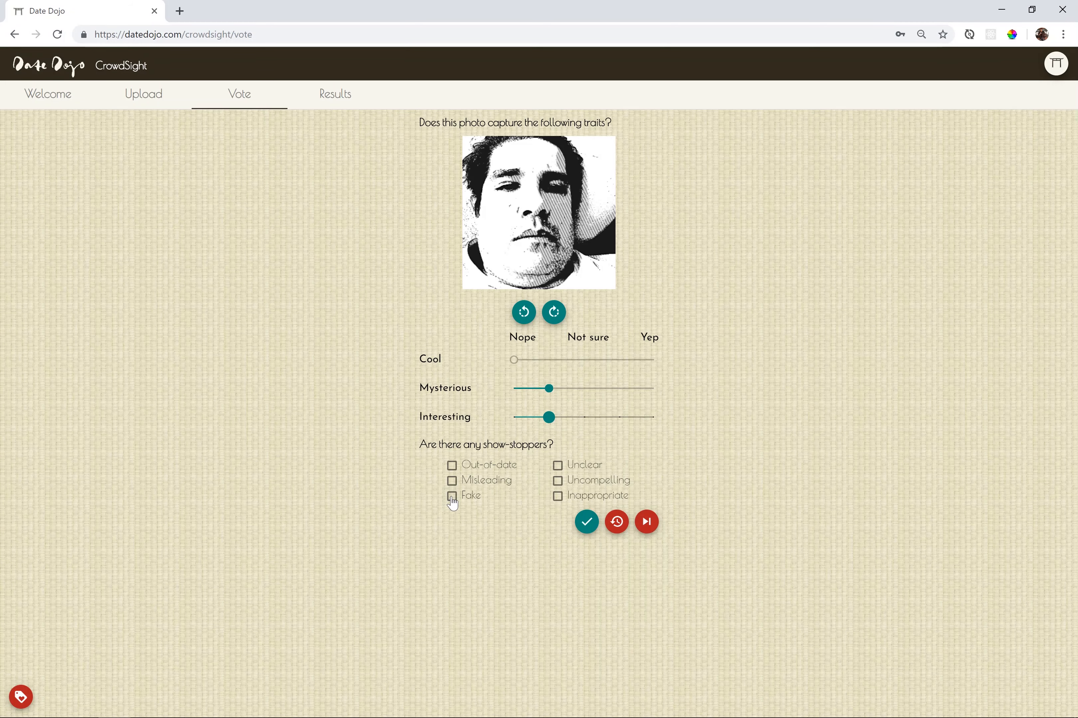
{"action": "left_click", "coordinate": [557, 466]}
{"action": "left_click", "coordinate": [559, 482]}
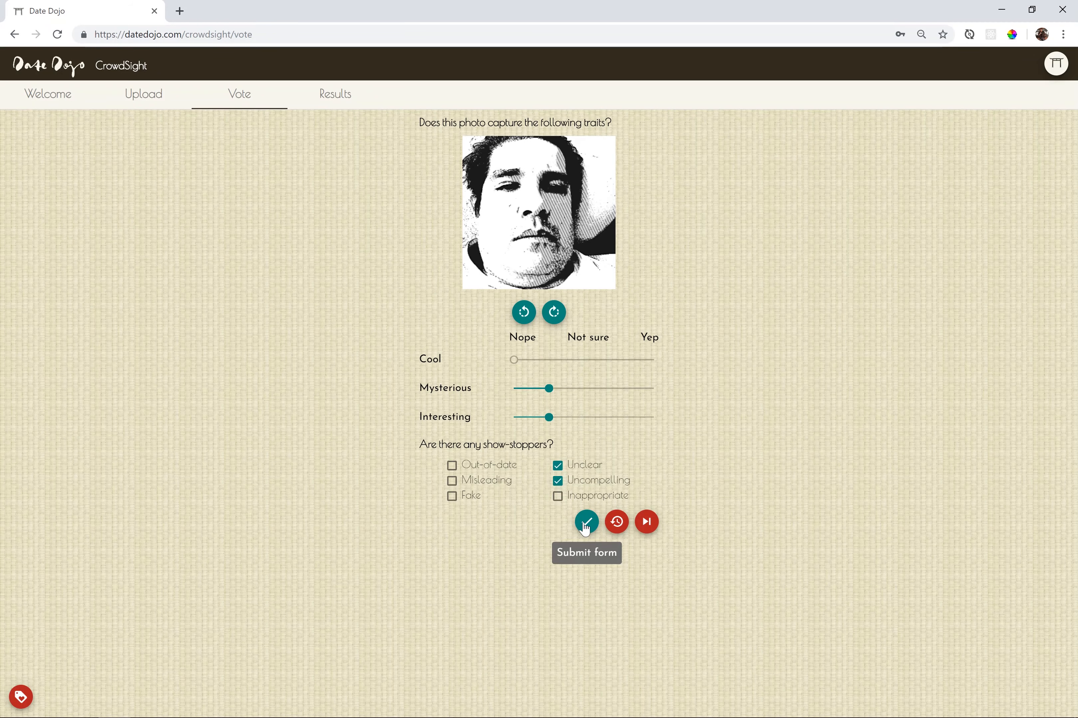
Step: Submit the vote for the black-and-white photo
{"action": "left_click", "coordinate": [585, 527]}
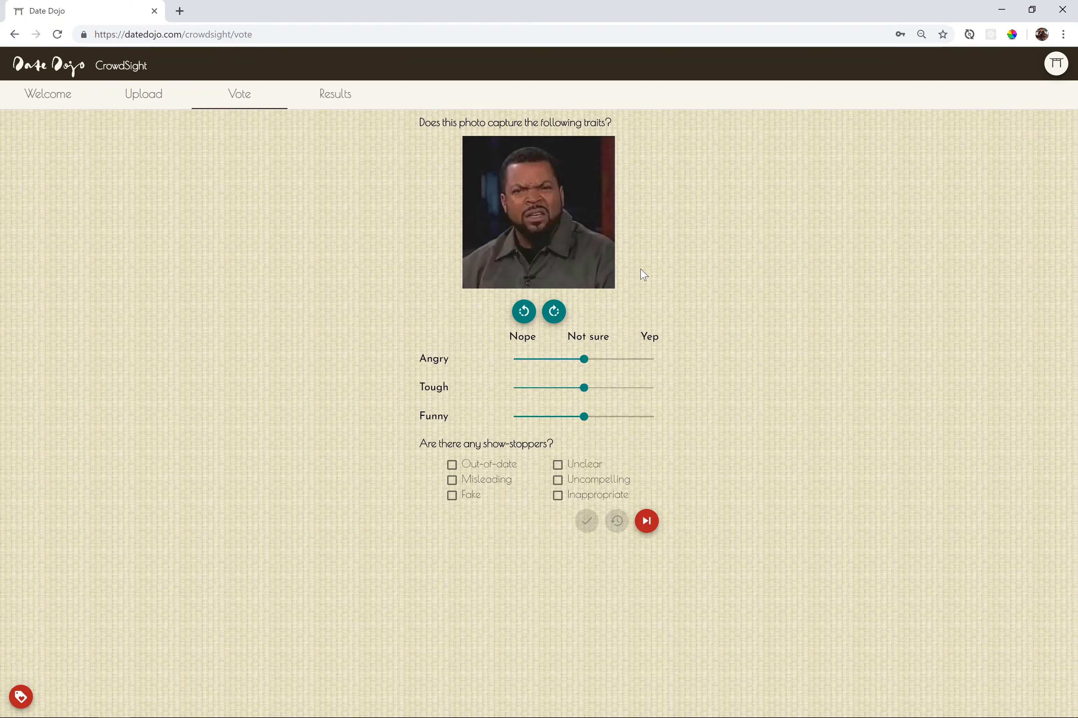
Step: Rate the frowning man's photo Yep for Angry and Tough and Nope for Funny, flag it as Fake, and submit the vote
{"action": "left_click", "coordinate": [653, 360]}
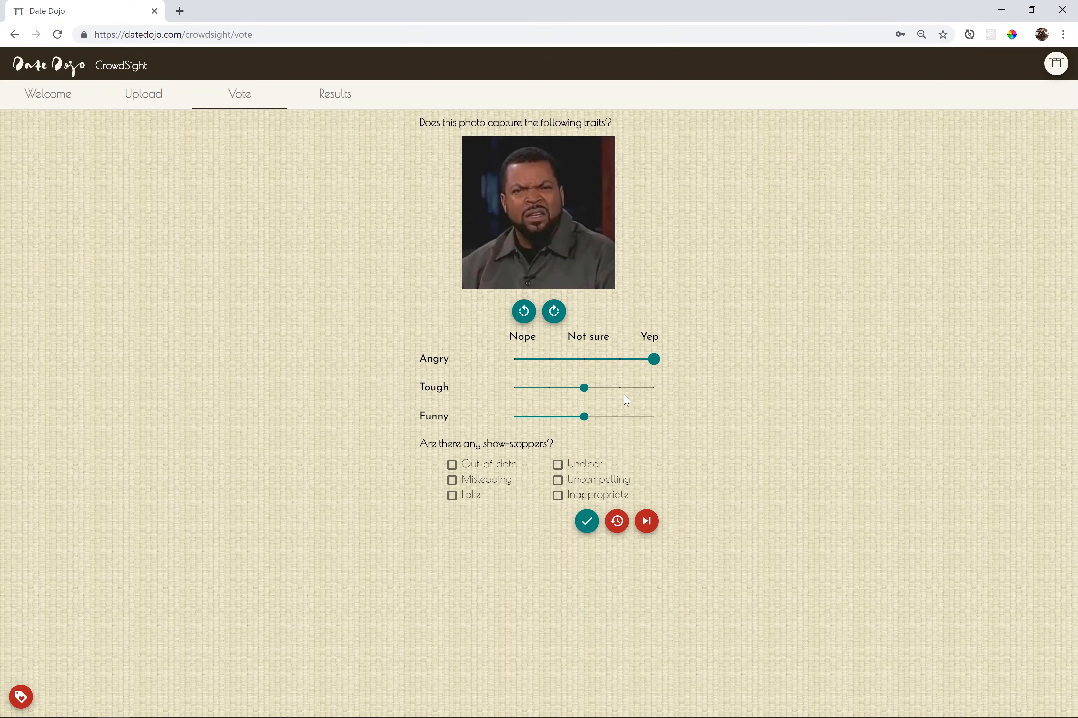
{"action": "left_click", "coordinate": [654, 388]}
{"action": "left_click", "coordinate": [515, 417]}
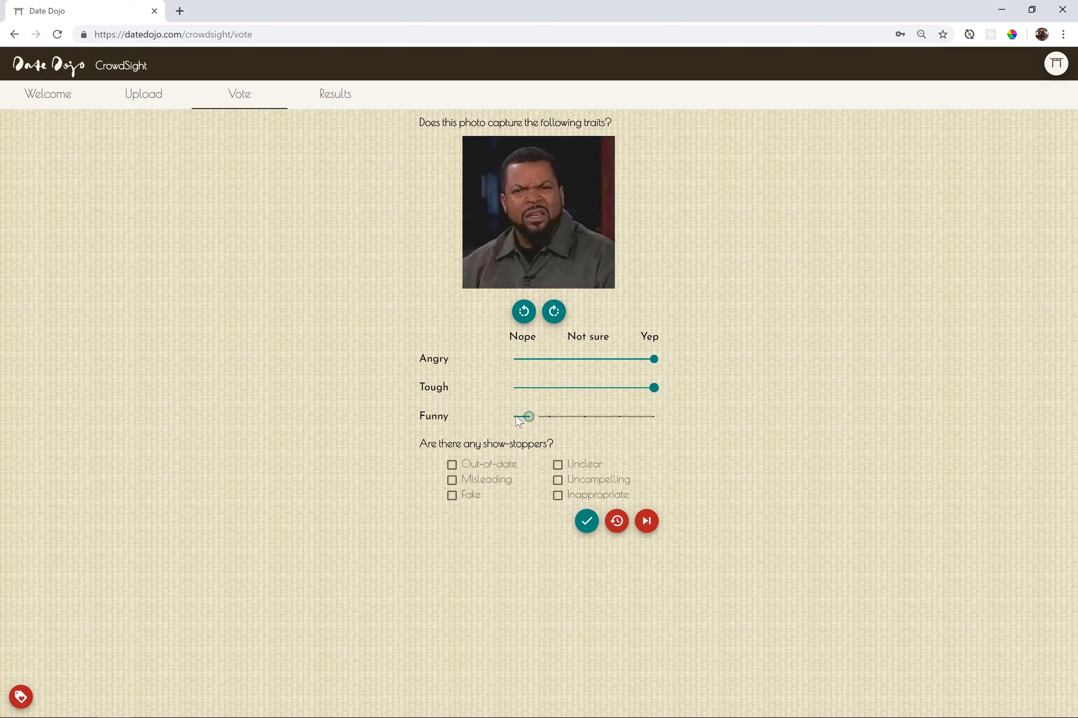
{"action": "left_click", "coordinate": [452, 495]}
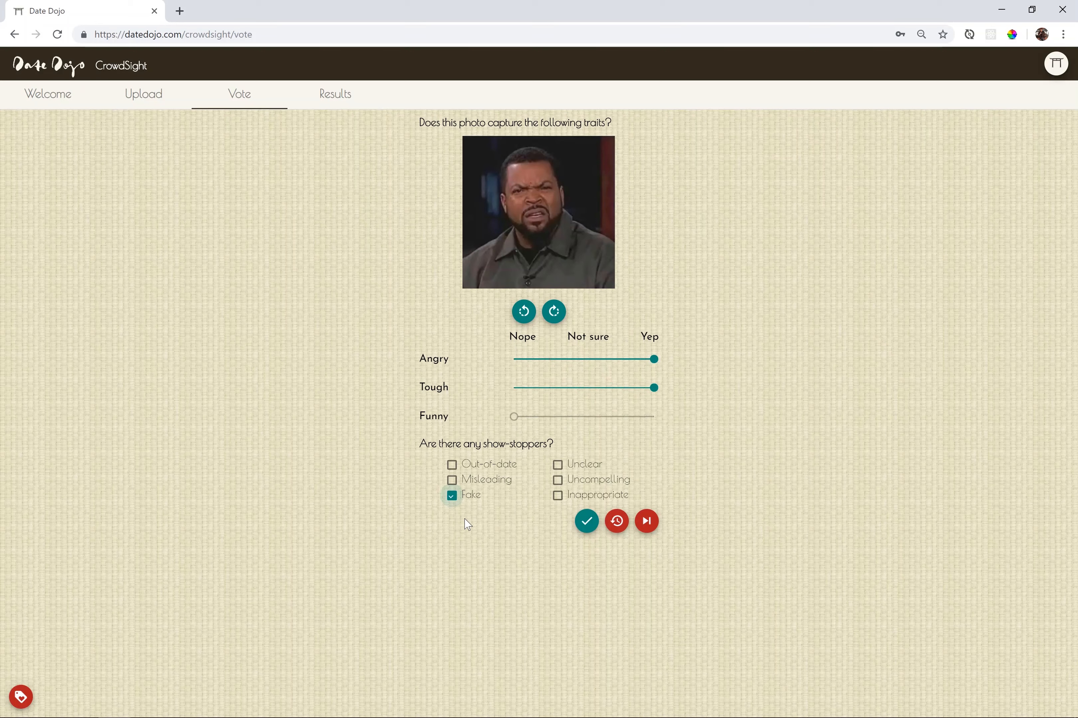
{"action": "left_click", "coordinate": [587, 523]}
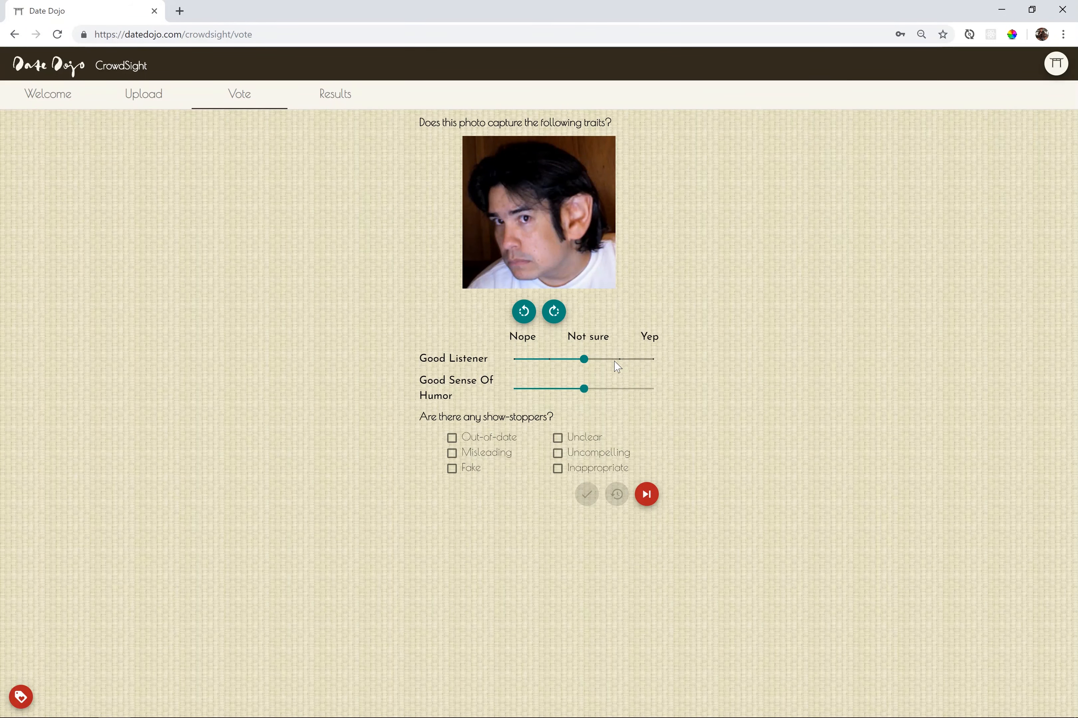
Step: Rate Good Sense Of Humor as Yep for the large-eared man's photo, flag it as Unclear and Misleading, and submit the vote
{"action": "left_click", "coordinate": [653, 388]}
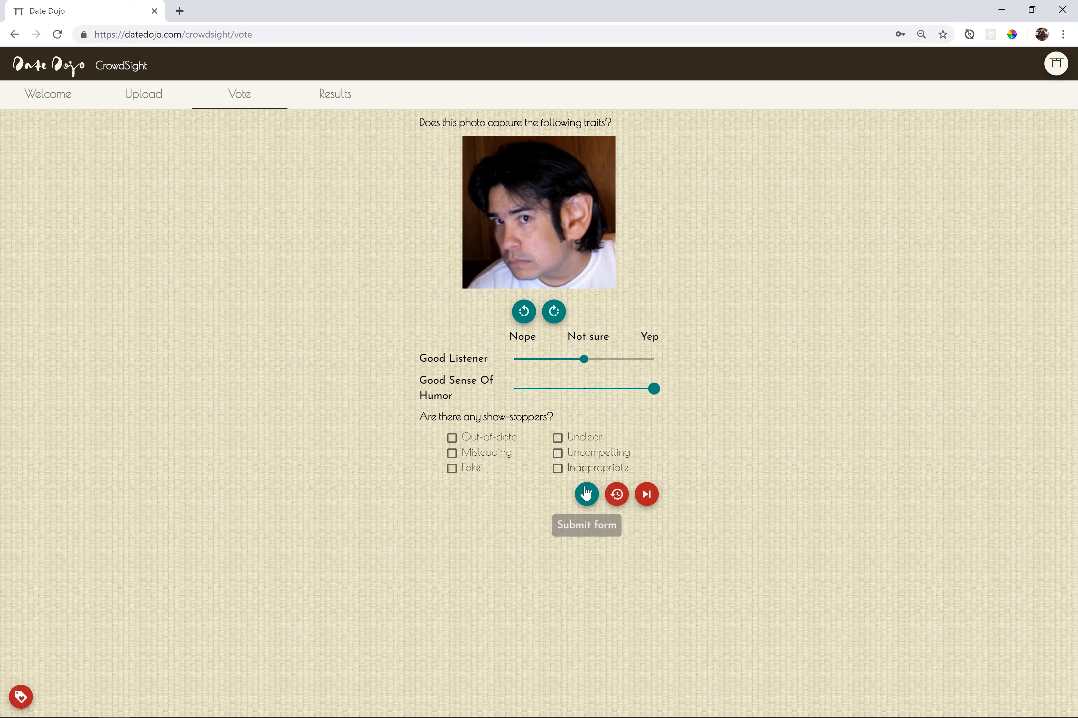
{"action": "left_click", "coordinate": [557, 443]}
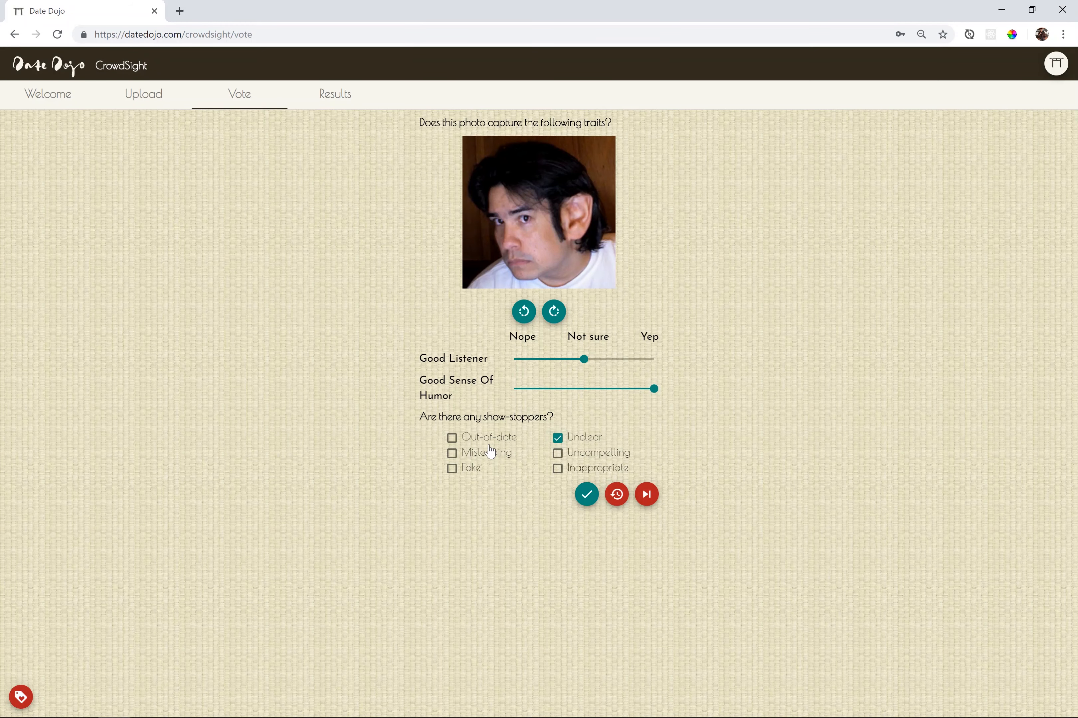
{"action": "left_click", "coordinate": [452, 454]}
{"action": "left_click", "coordinate": [587, 494]}
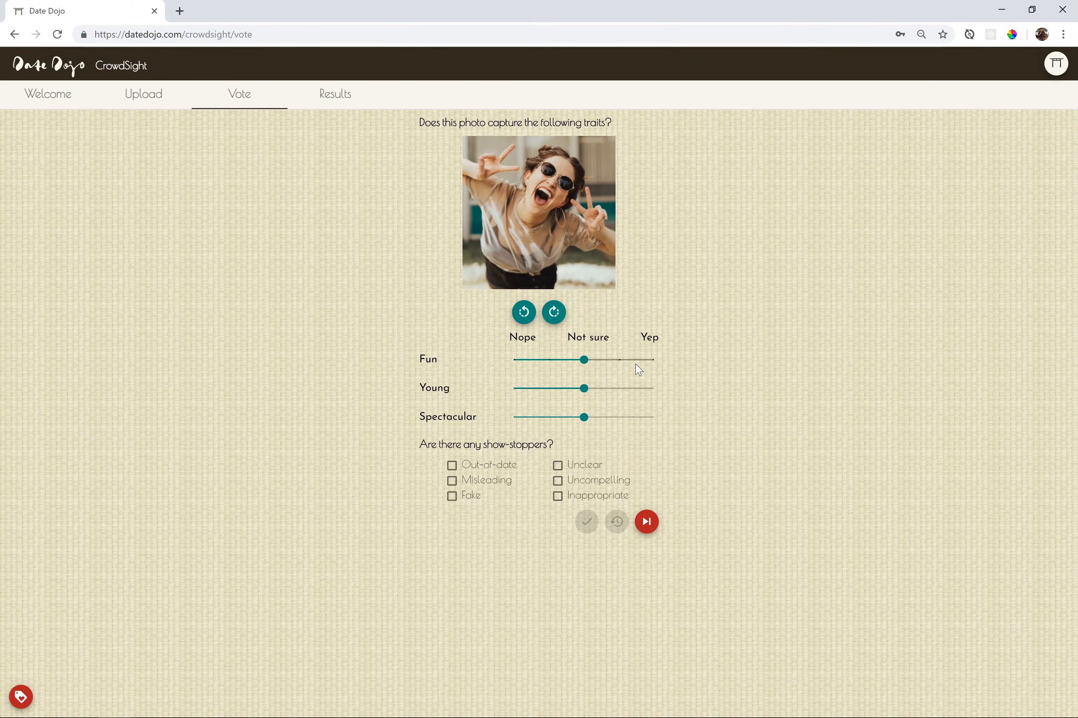
Step: Rate Fun and Spectacular as Yep and Young midway between Not sure and Yep, flag the photo as Unclear, and submit the vote
{"action": "left_click", "coordinate": [650, 362]}
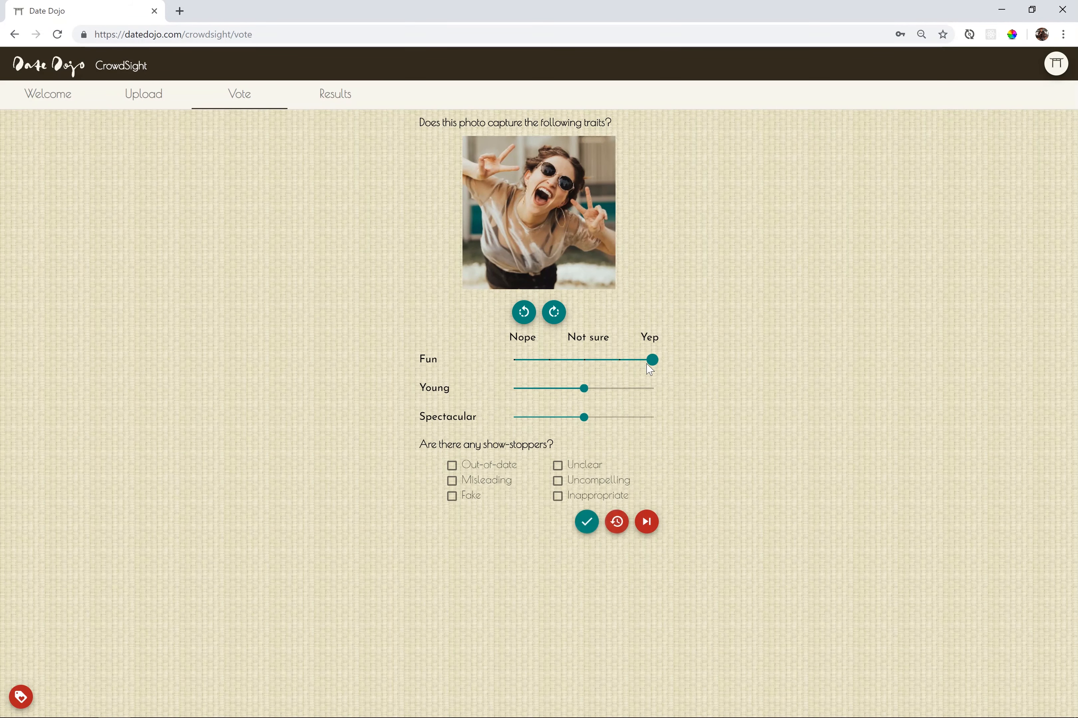
{"action": "left_click", "coordinate": [618, 388]}
{"action": "left_click", "coordinate": [654, 419]}
{"action": "left_click", "coordinate": [558, 467]}
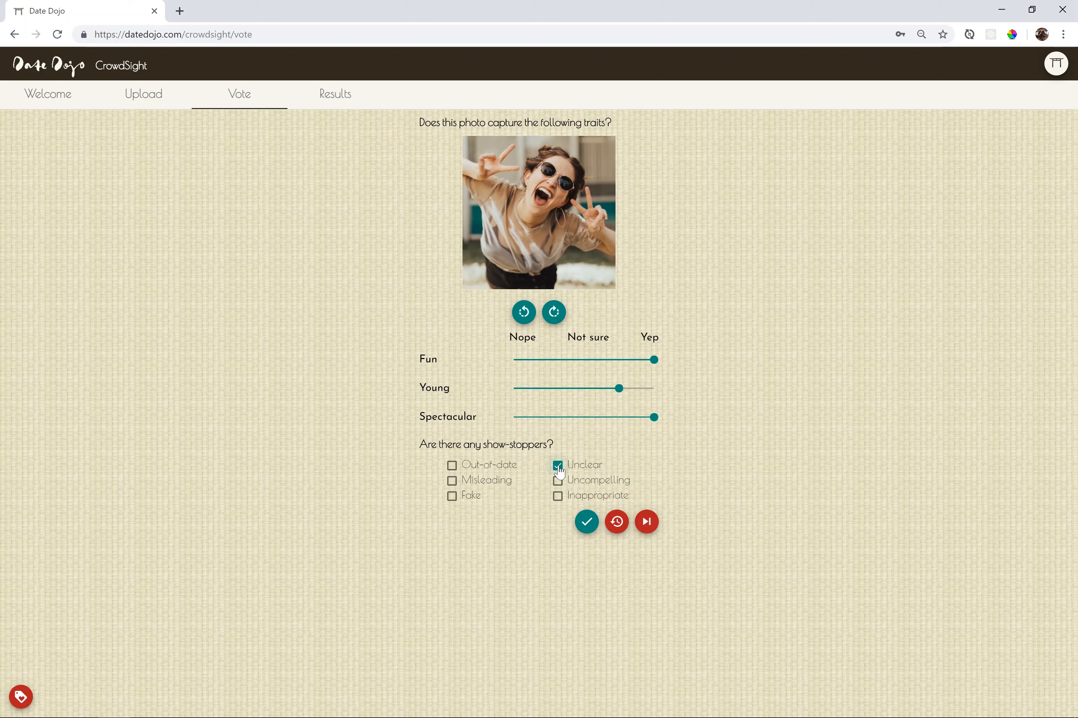
{"action": "left_click", "coordinate": [587, 526]}
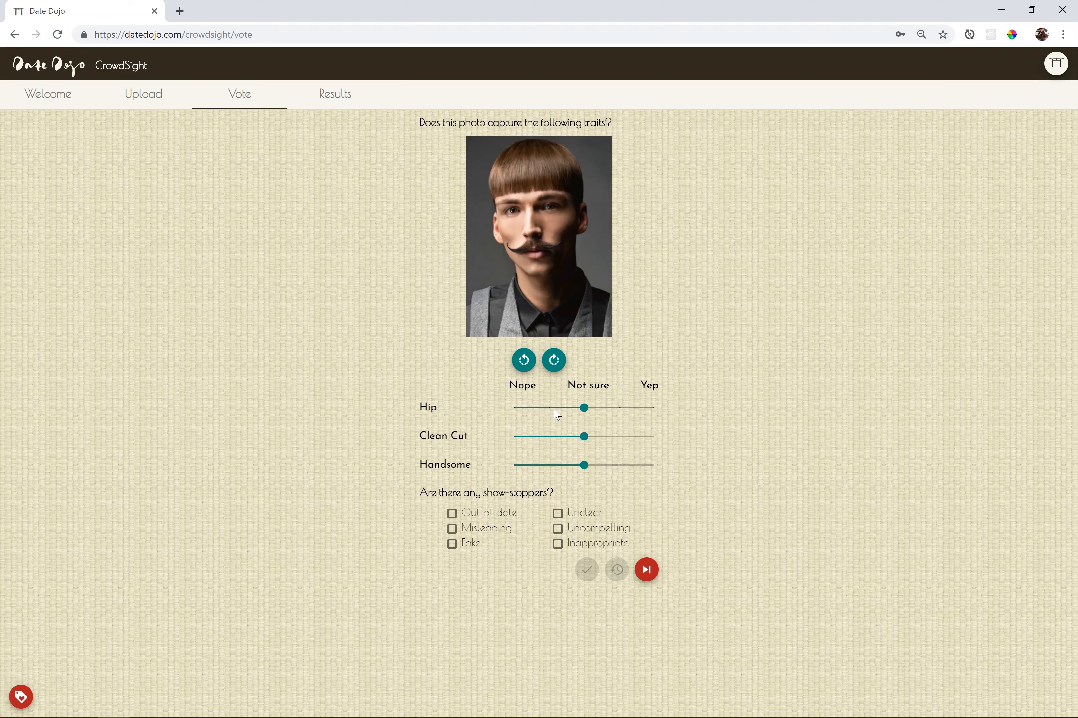
Step: Rate Hip midway between Not sure and Yep, Clean Cut as Yep and Handsome as Nope, and submit the vote
{"action": "left_click", "coordinate": [616, 409]}
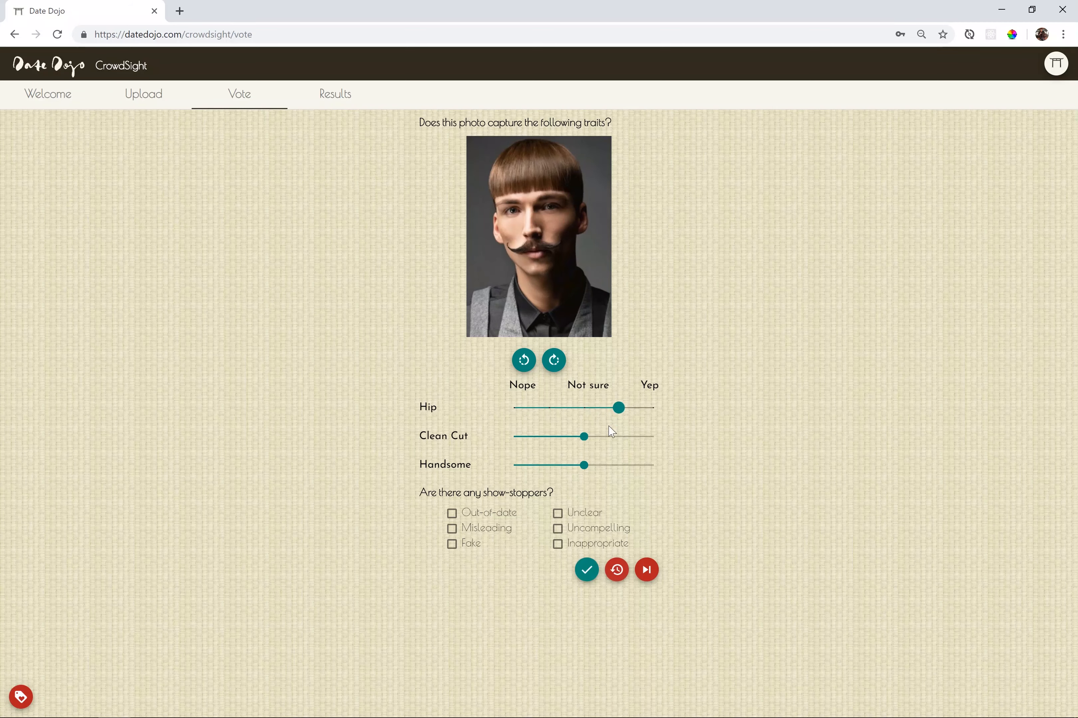
{"action": "left_click", "coordinate": [647, 437]}
{"action": "left_click", "coordinate": [515, 465]}
{"action": "left_click", "coordinate": [587, 570]}
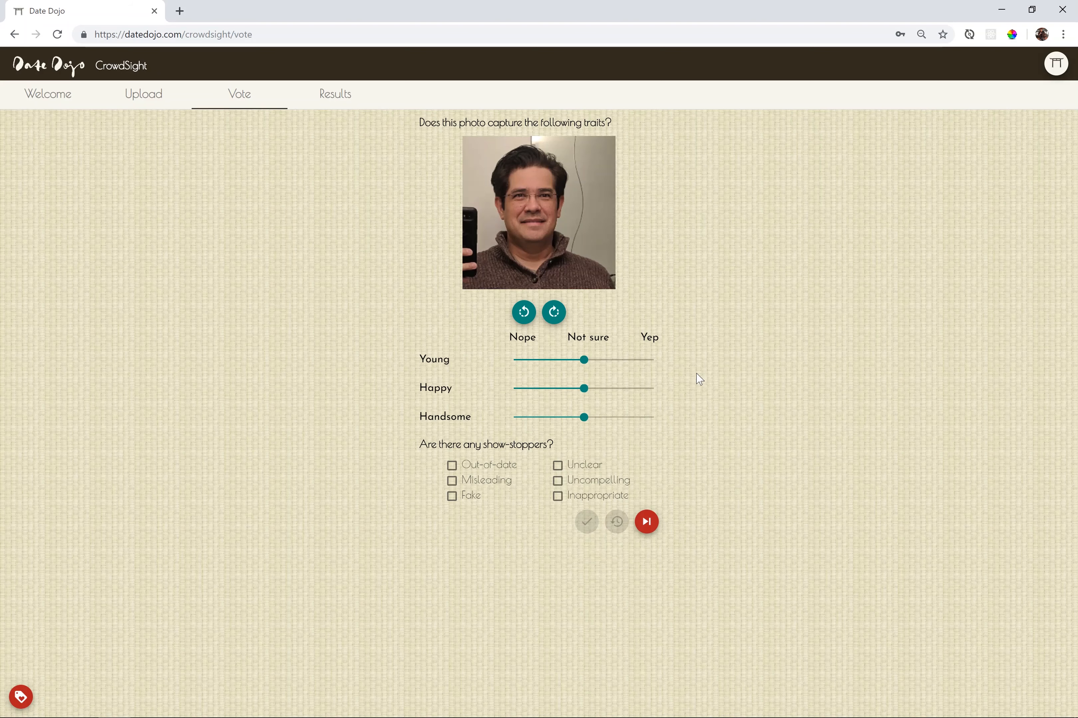
Step: Rate Handsome and Happy as Yep for the mirror selfie and submit the vote
{"action": "left_click", "coordinate": [653, 417]}
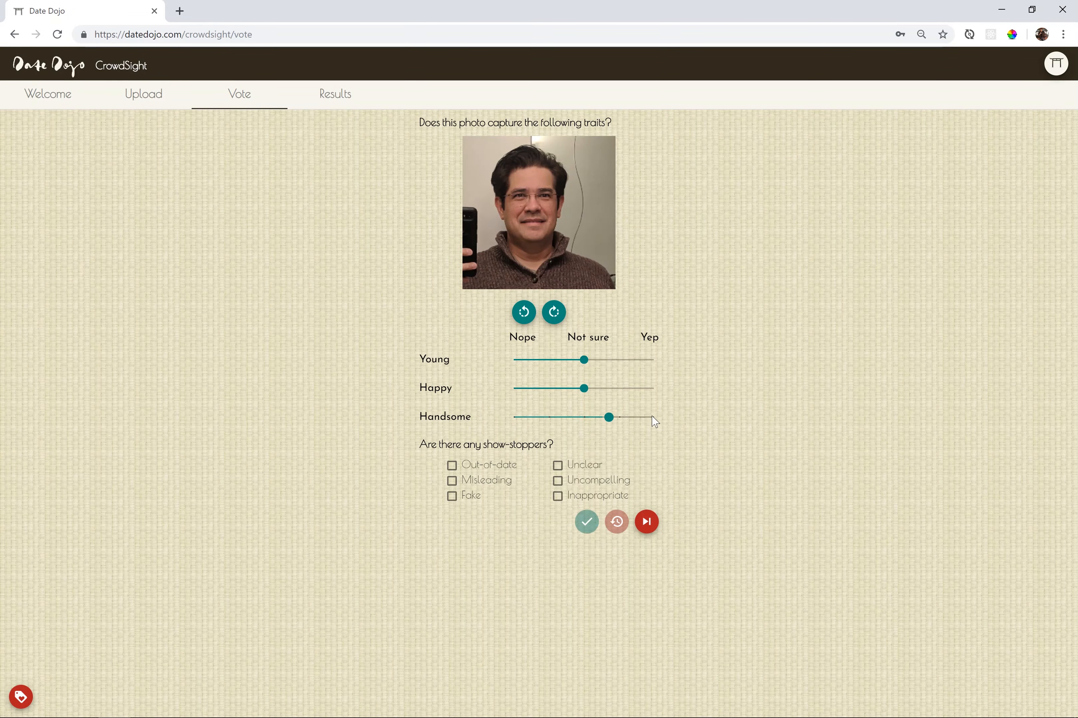
{"action": "left_click", "coordinate": [654, 389]}
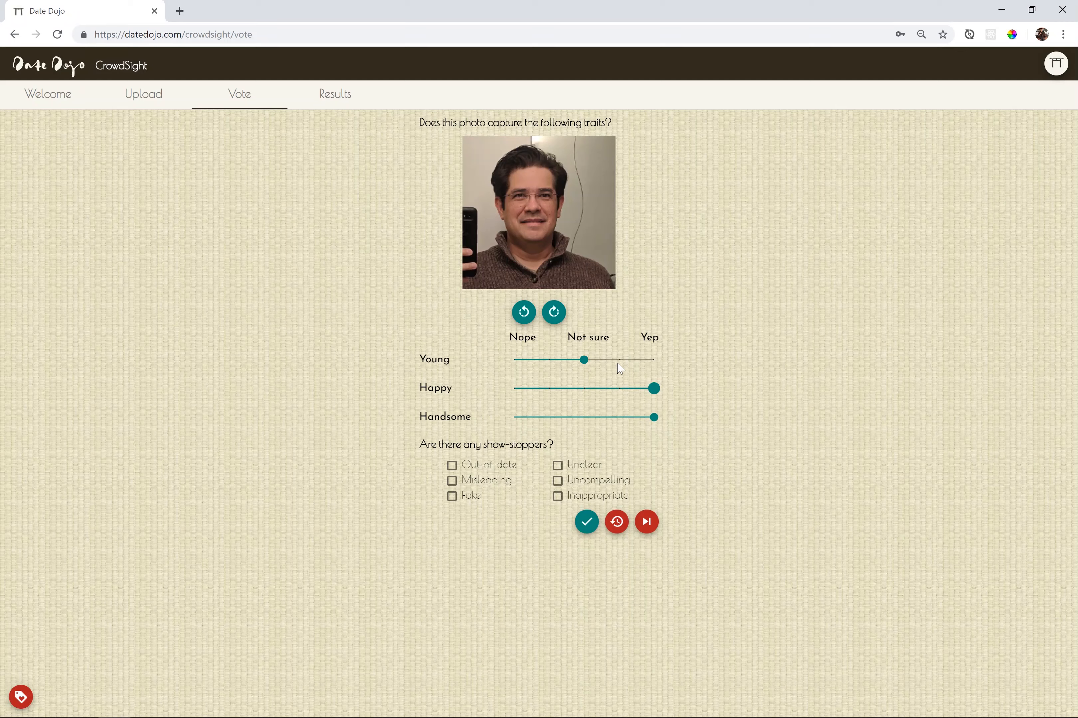
{"action": "left_click", "coordinate": [587, 522]}
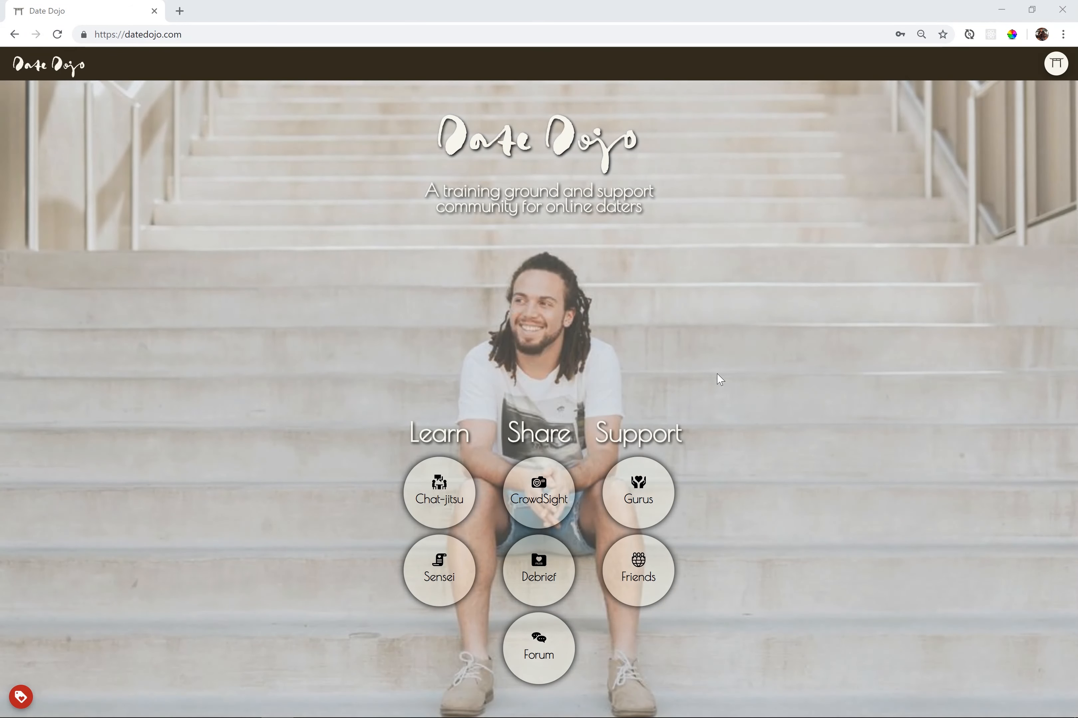
Step: Open the CrowdSight results for the large-eared man's photo and check the vote statistics for Good Listener and Good Sense Of Humor
{"action": "left_click", "coordinate": [549, 488]}
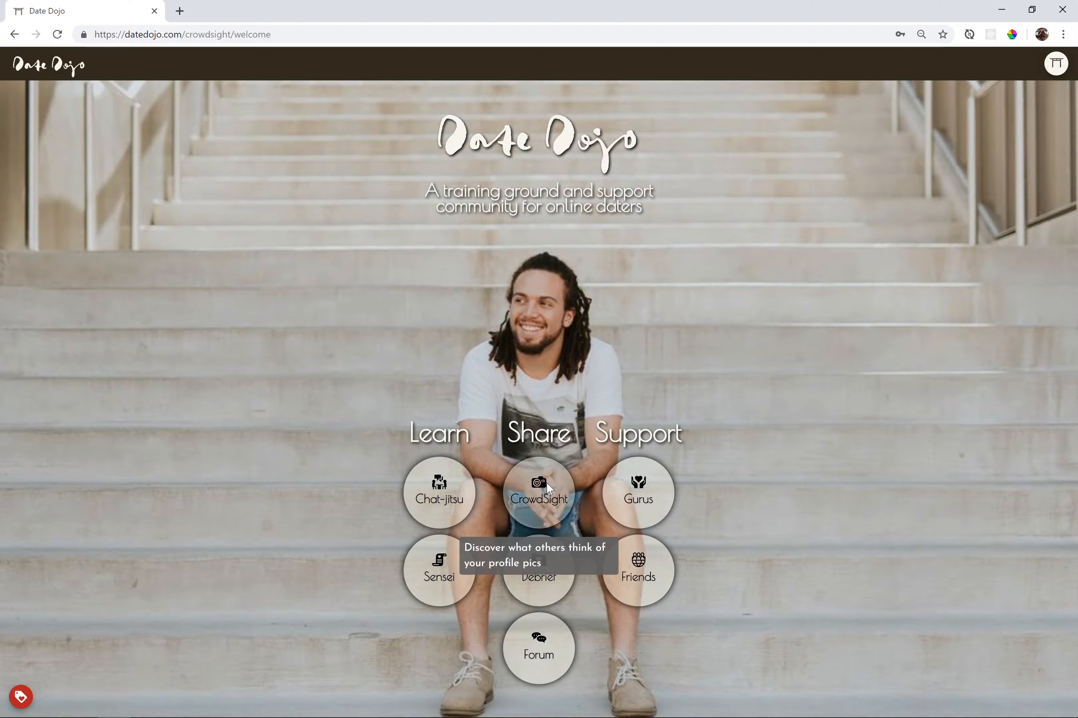
{"action": "left_click", "coordinate": [553, 386]}
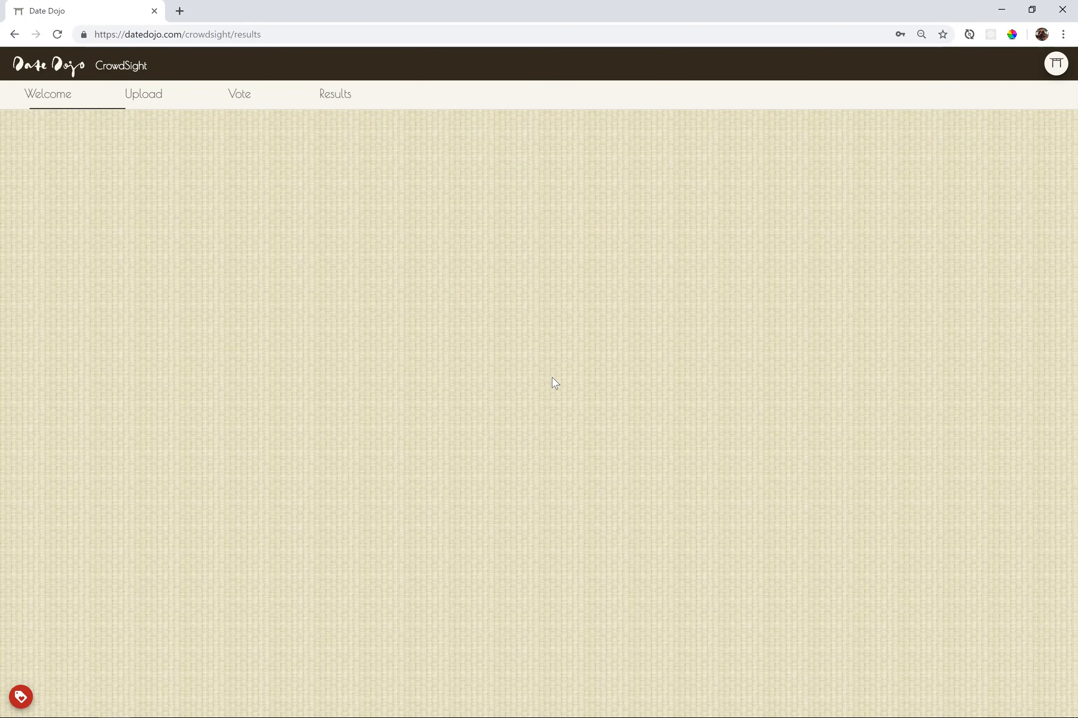
{"action": "scroll", "coordinate": [636, 196], "scroll_direction": "down", "scroll_amount": 3}
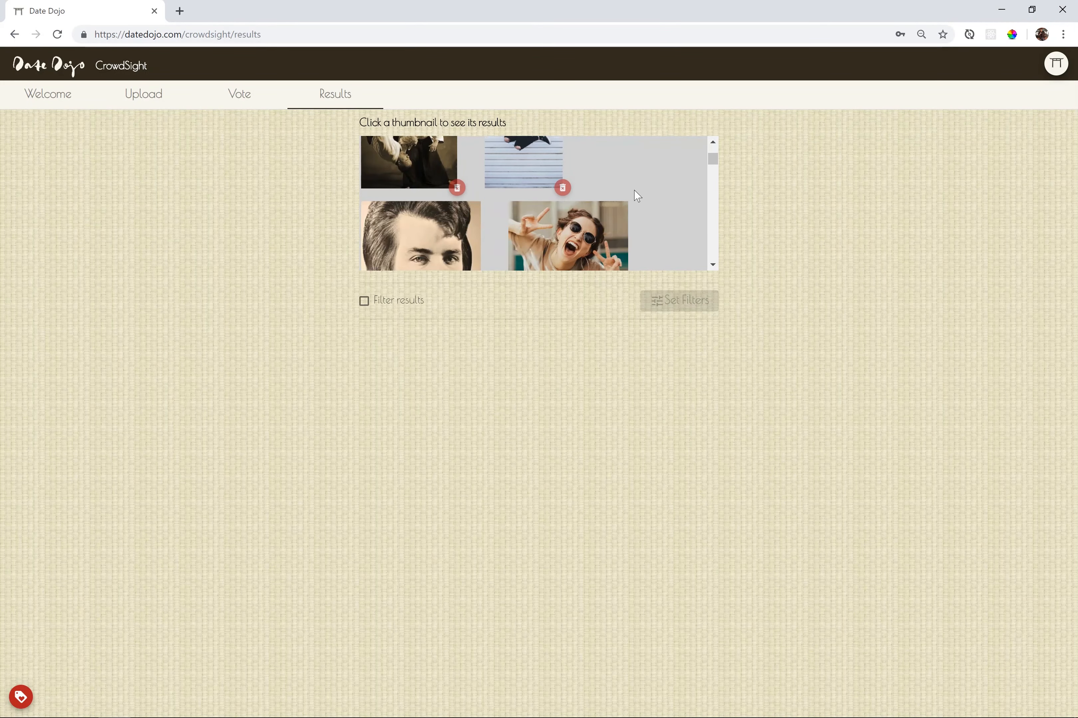
{"action": "scroll", "coordinate": [636, 196], "scroll_direction": "down", "scroll_amount": 10}
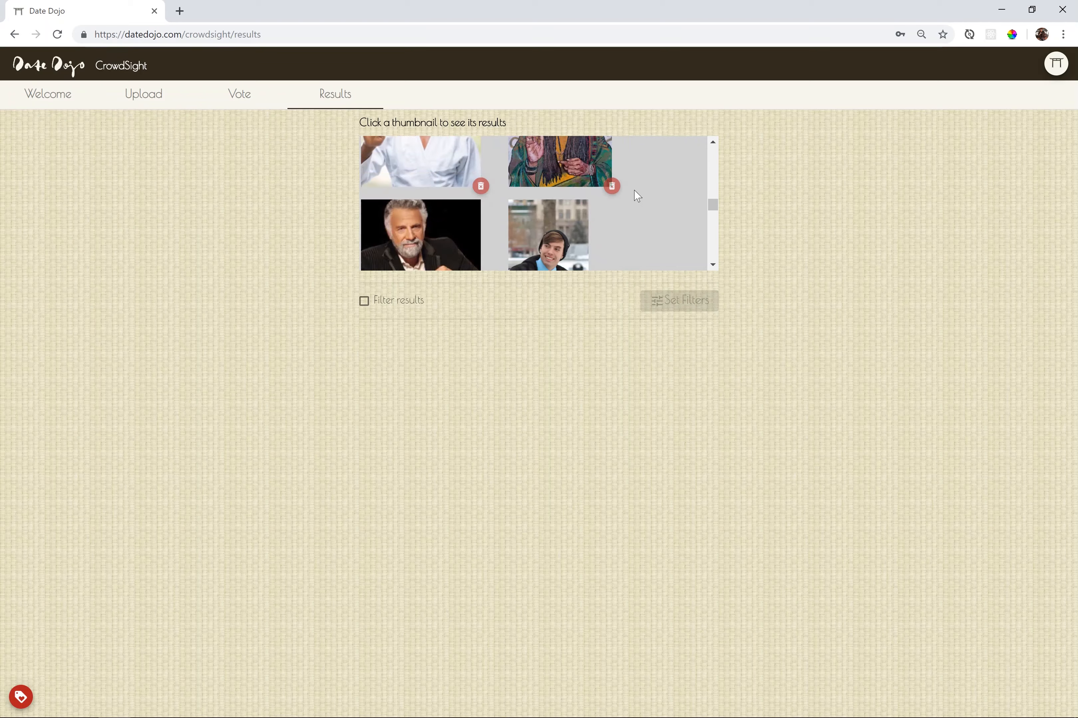
{"action": "scroll", "coordinate": [637, 195], "scroll_direction": "down", "scroll_amount": 5}
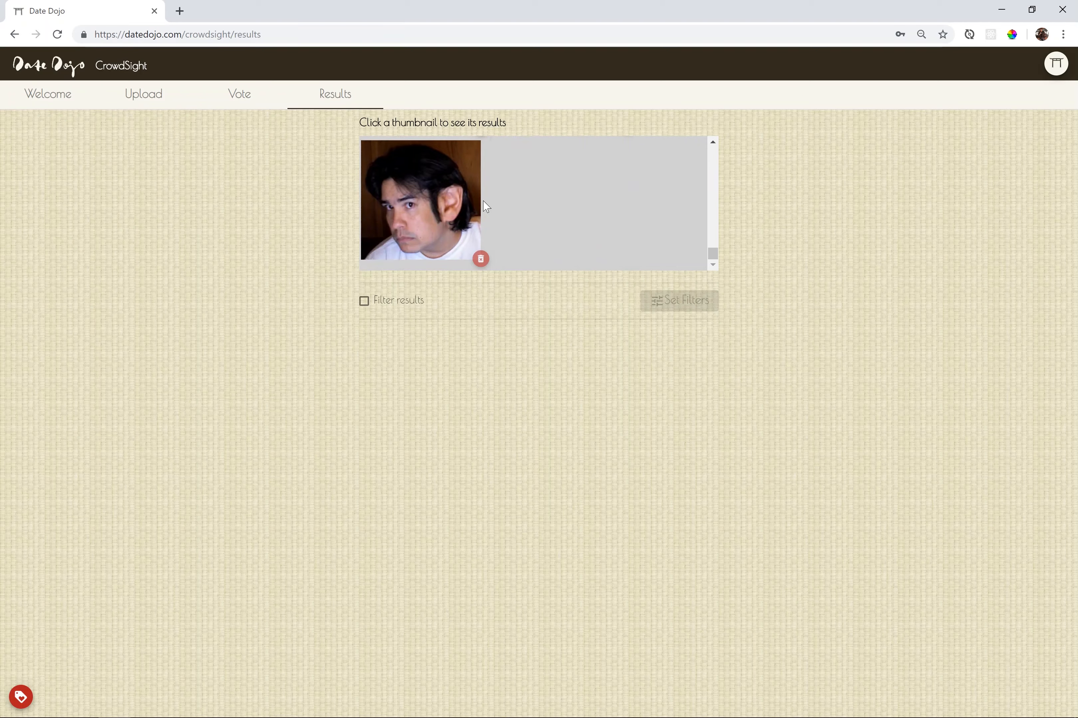
{"action": "left_click", "coordinate": [460, 211]}
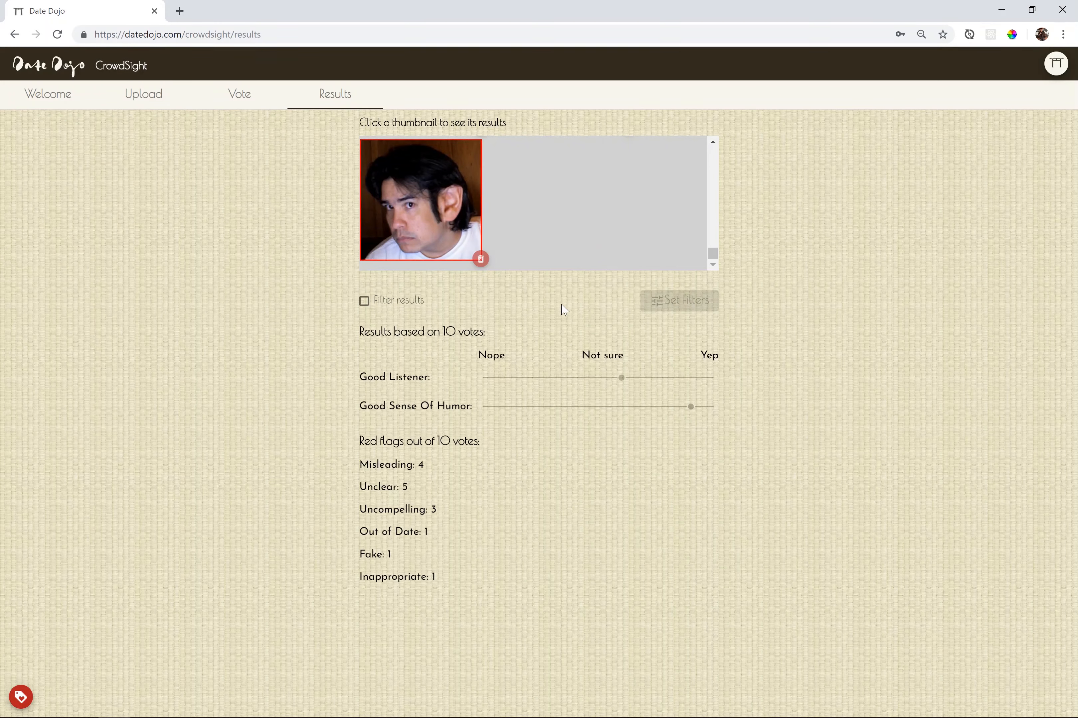
{"action": "mouse_move", "coordinate": [622, 377]}
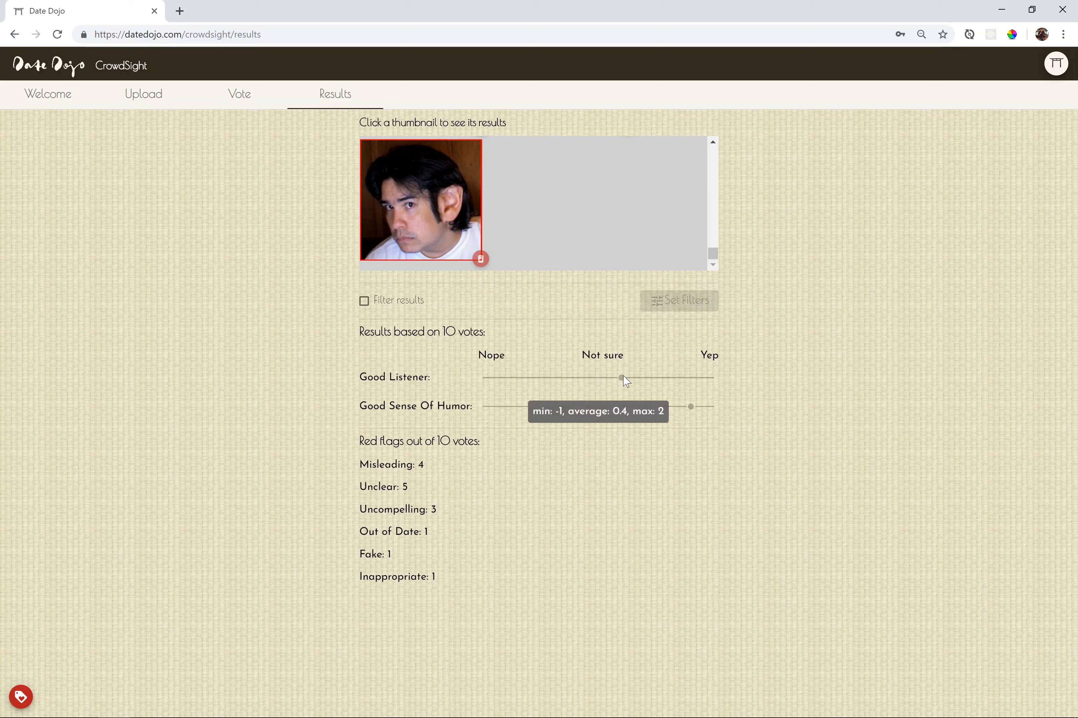
{"action": "mouse_move", "coordinate": [691, 407]}
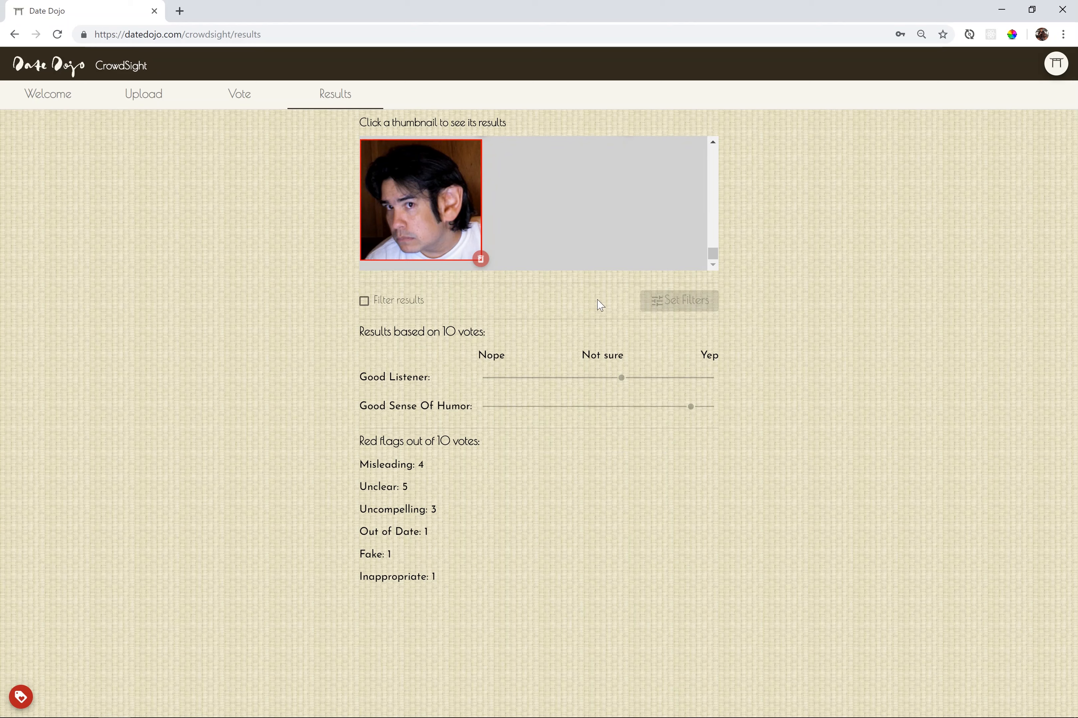
Step: Show the results for the photo of the man in the helicopter and check its vote statistics for Young and Awesome
{"action": "scroll", "coordinate": [551, 249], "scroll_direction": "up", "scroll_amount": 3}
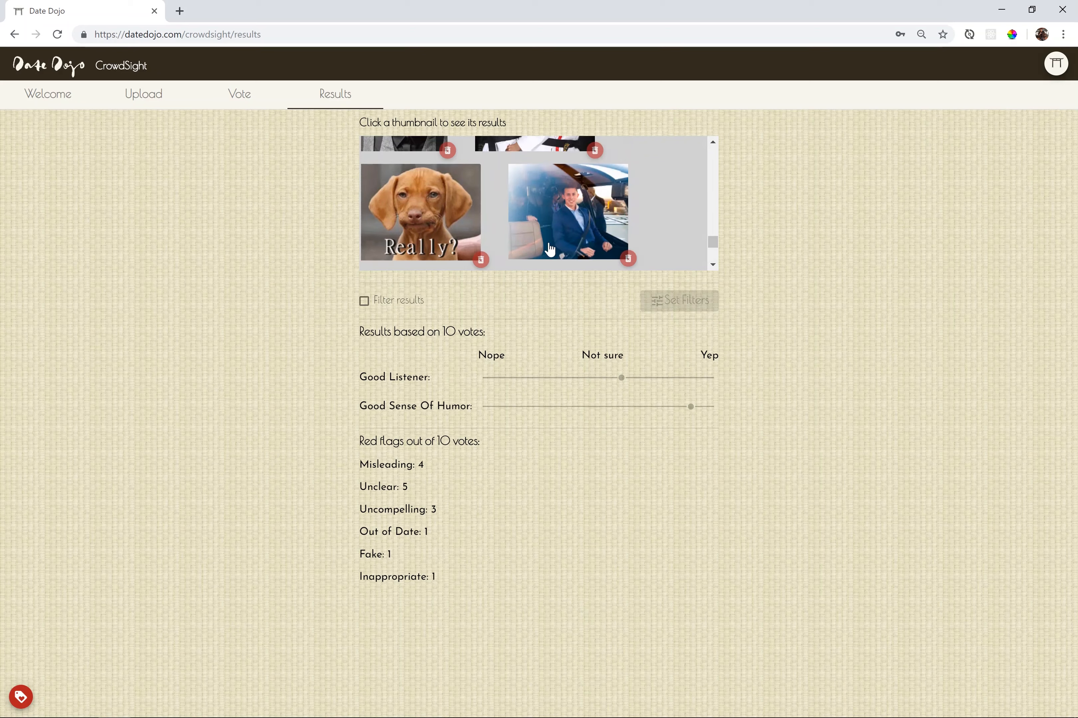
{"action": "left_click", "coordinate": [550, 250]}
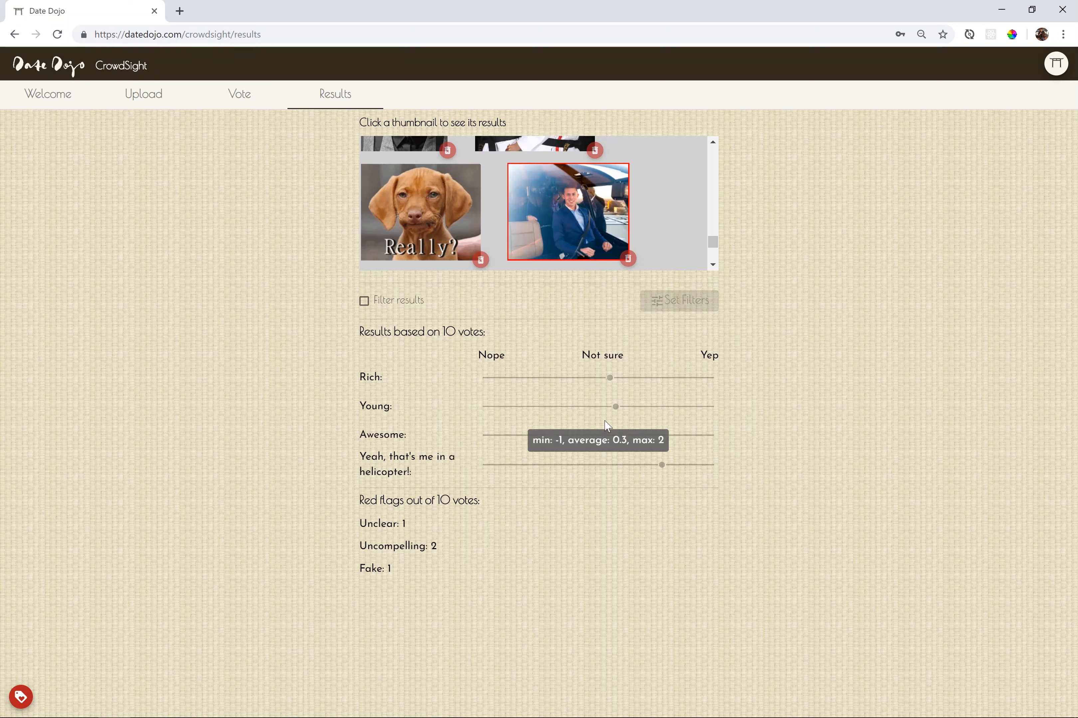
{"action": "mouse_move", "coordinate": [609, 425]}
{"action": "mouse_move", "coordinate": [622, 446]}
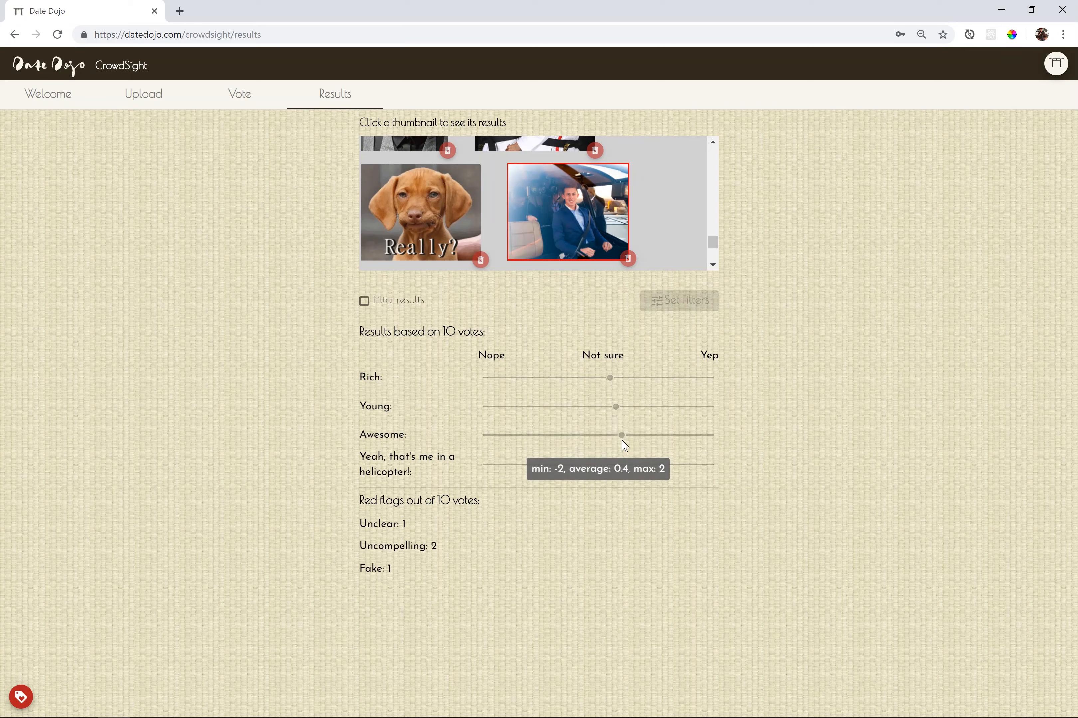
Step: Filter the helicopter photo's results to voters whose gender identity is Female only, and check the Awesome statistics
{"action": "left_click", "coordinate": [365, 306]}
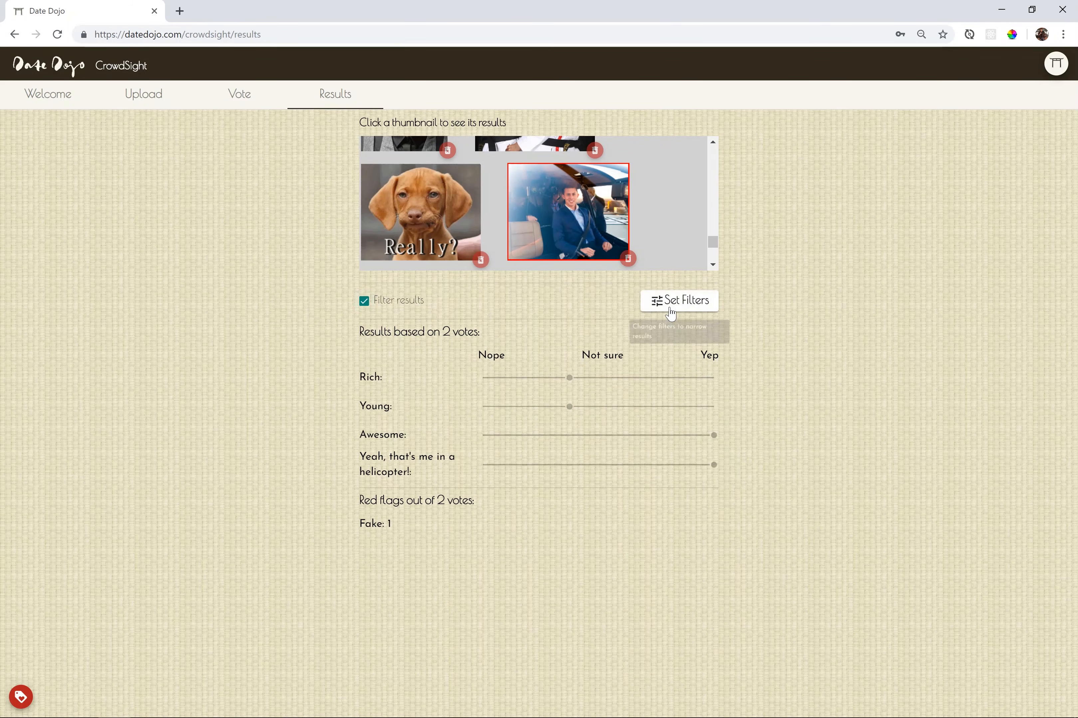
{"action": "left_click", "coordinate": [671, 306]}
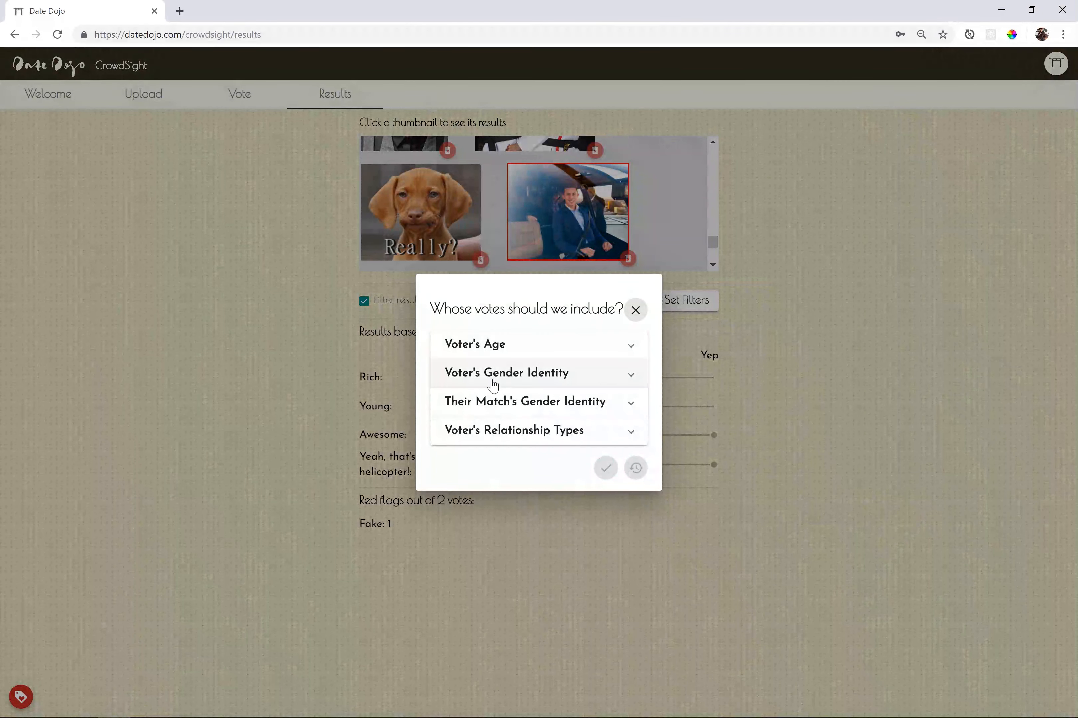
{"action": "left_click", "coordinate": [508, 381]}
{"action": "left_click", "coordinate": [457, 341]}
{"action": "left_click", "coordinate": [456, 356]}
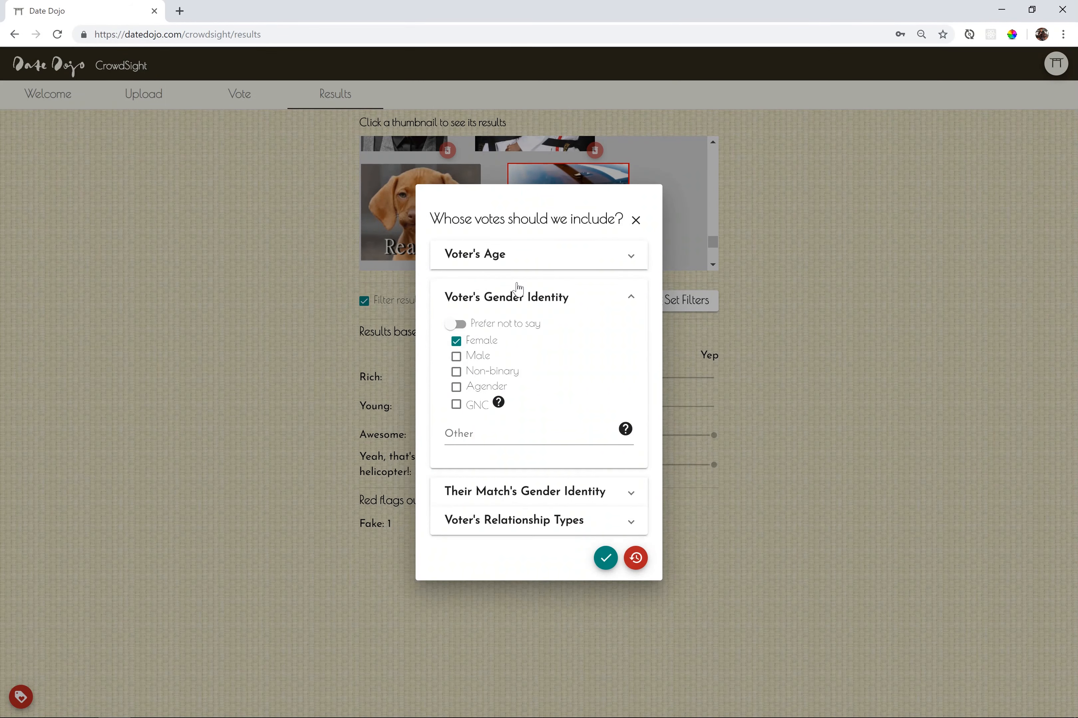
{"action": "left_click", "coordinate": [531, 298]}
{"action": "left_click", "coordinate": [606, 468]}
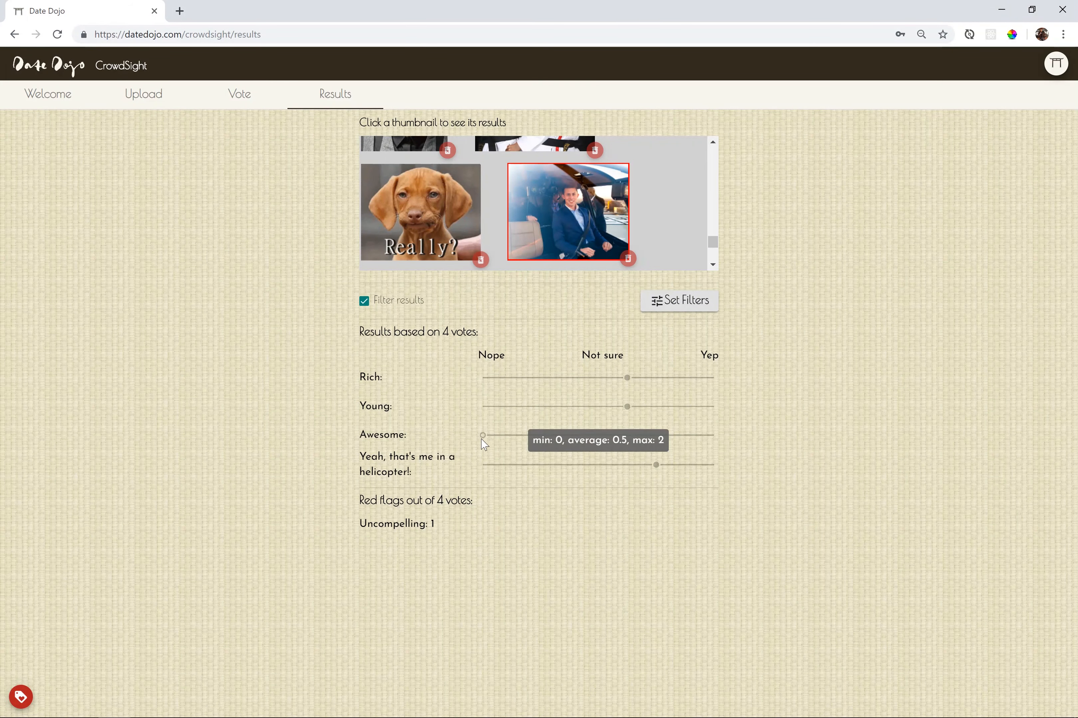
{"action": "mouse_move", "coordinate": [483, 445]}
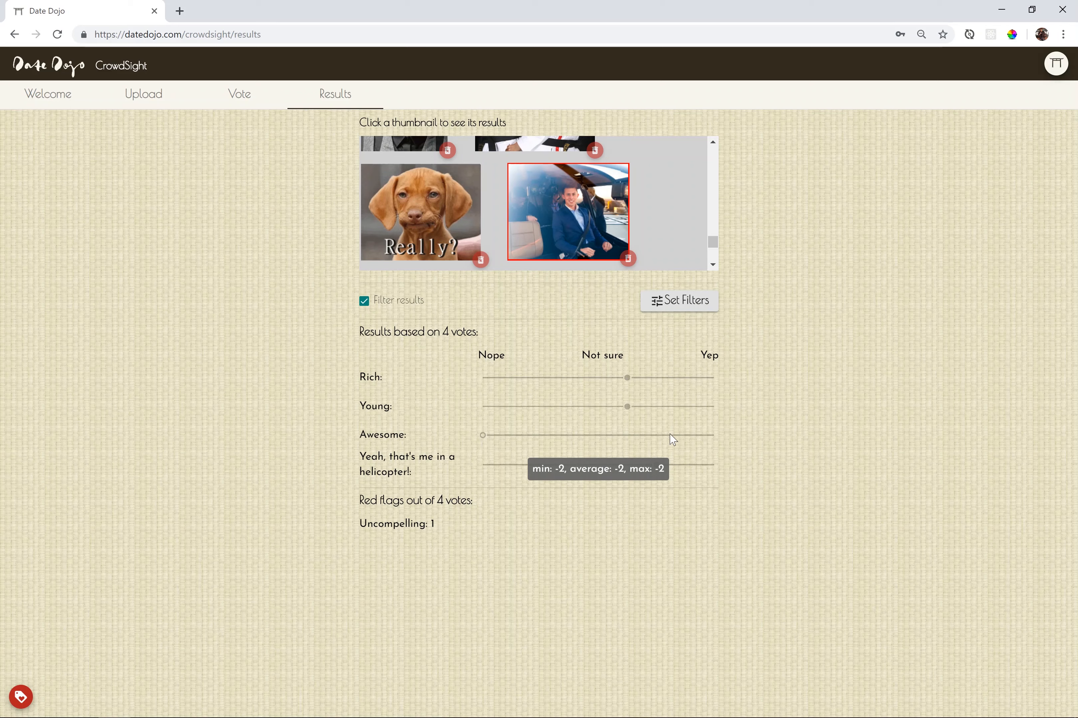
Step: Look through the result thumbnails for another photo
{"action": "scroll", "coordinate": [642, 198], "scroll_direction": "up", "scroll_amount": 3}
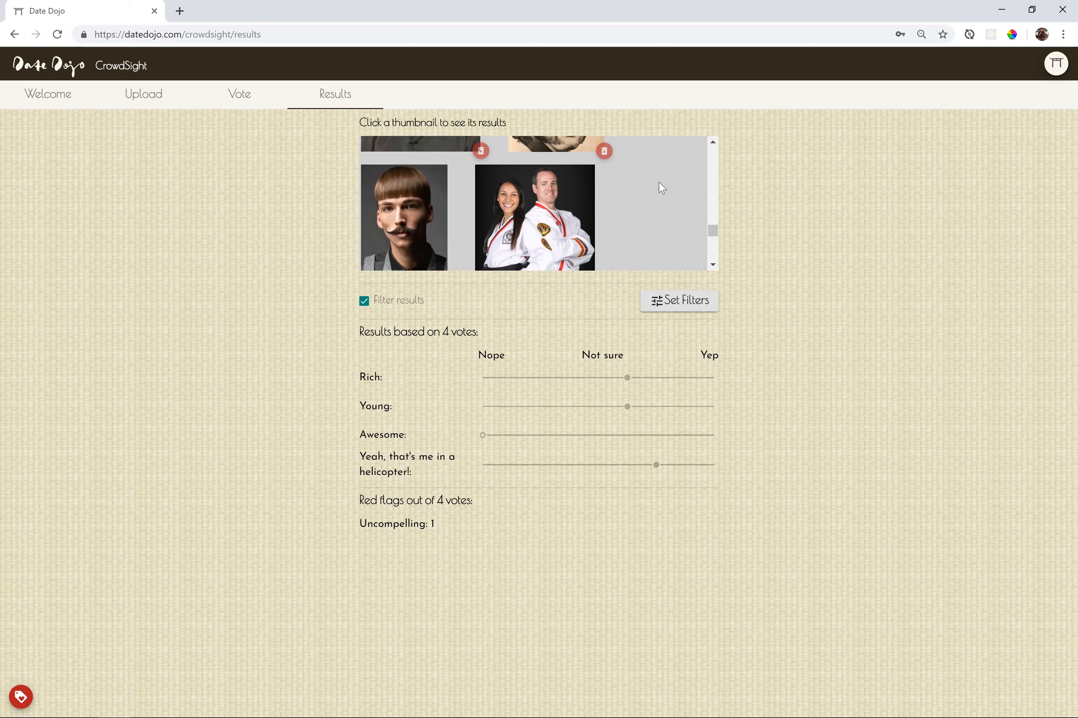